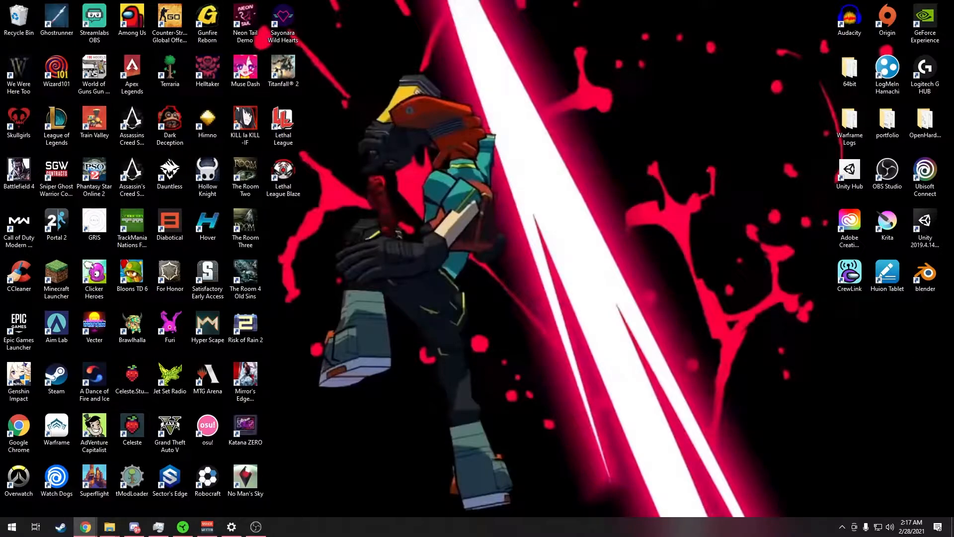
- Examine the LLB-Mod-Manager releases page on GitHub, including the download assets of LLBMM v1.3.1
{"action": "left_click_drag", "start_coordinate": [0, 194], "coordinate": [438, 0]}
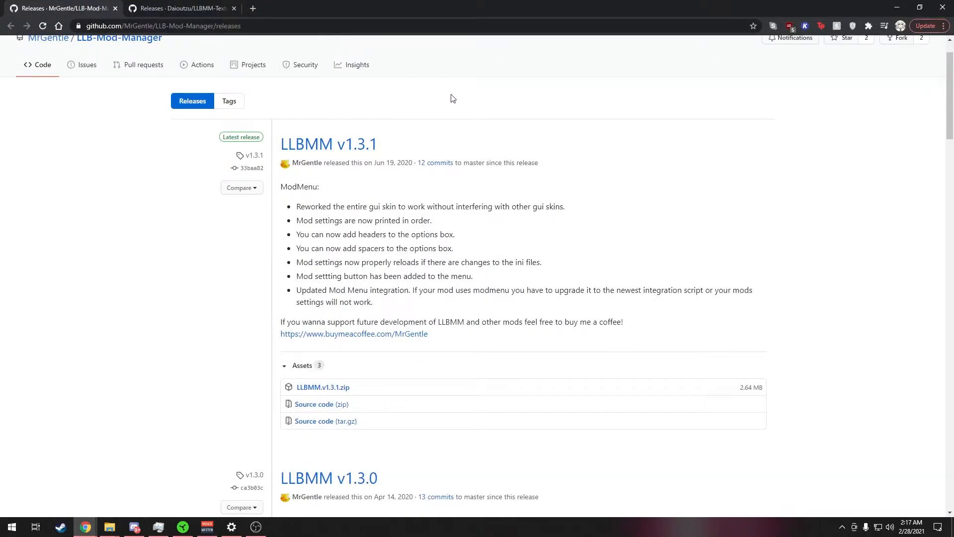
{"action": "scroll", "coordinate": [461, 244], "scroll_direction": "down", "scroll_amount": 2}
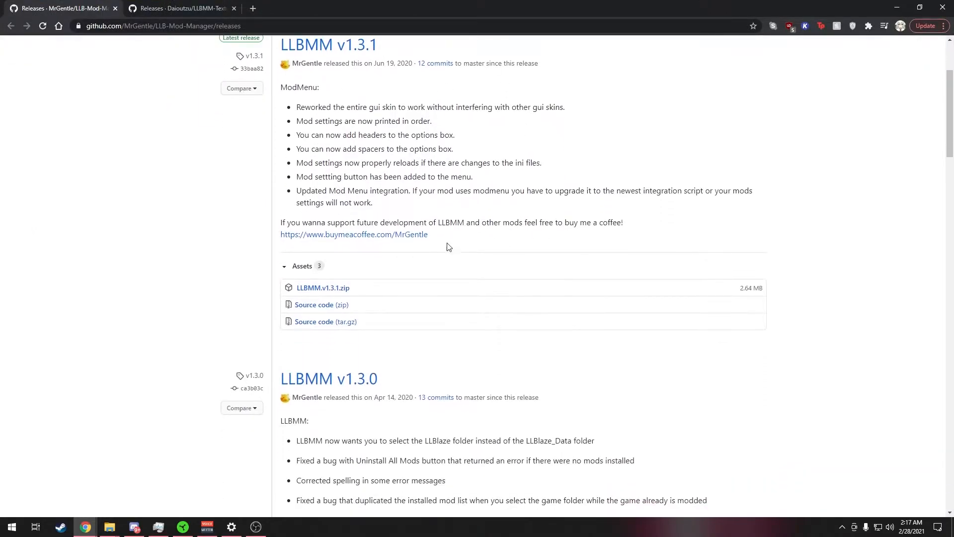
{"action": "scroll", "coordinate": [211, 127], "scroll_direction": "up", "scroll_amount": 3}
{"action": "left_click", "coordinate": [163, 6]}
{"action": "left_click", "coordinate": [61, 8]}
{"action": "scroll", "coordinate": [162, 170], "scroll_direction": "down", "scroll_amount": 2}
{"action": "scroll", "coordinate": [364, 164], "scroll_direction": "up", "scroll_amount": 2}
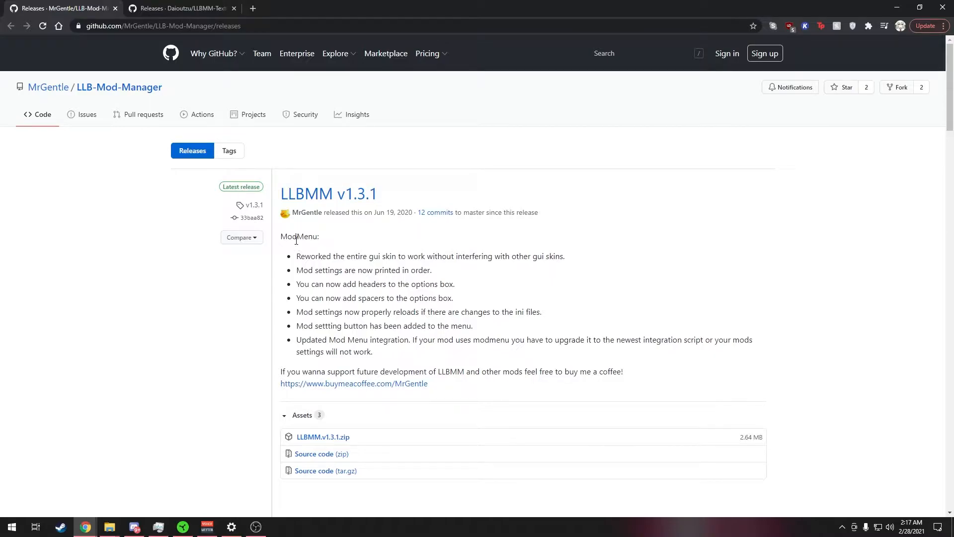
{"action": "scroll", "coordinate": [296, 241], "scroll_direction": "down", "scroll_amount": 2}
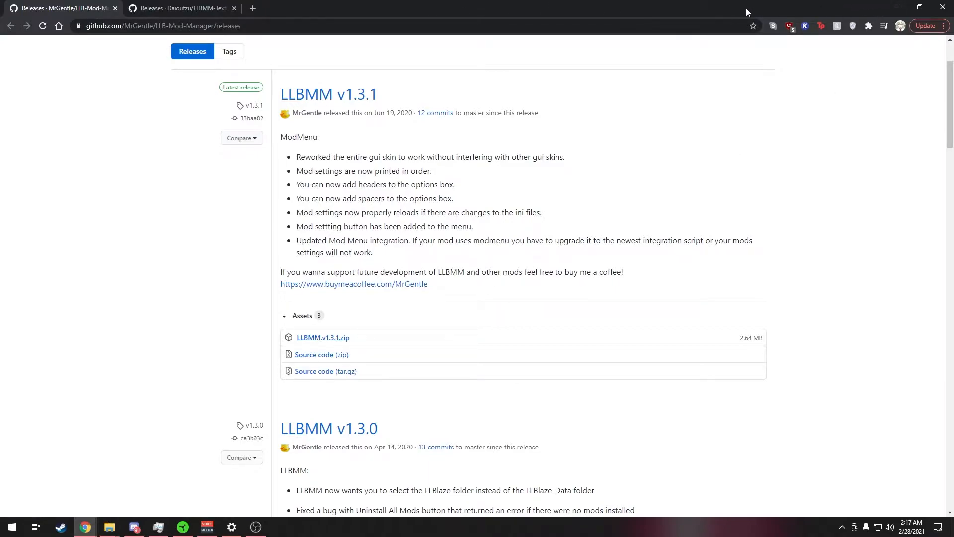
{"action": "left_click_drag", "start_coordinate": [742, 8], "coordinate": [953, 30]}
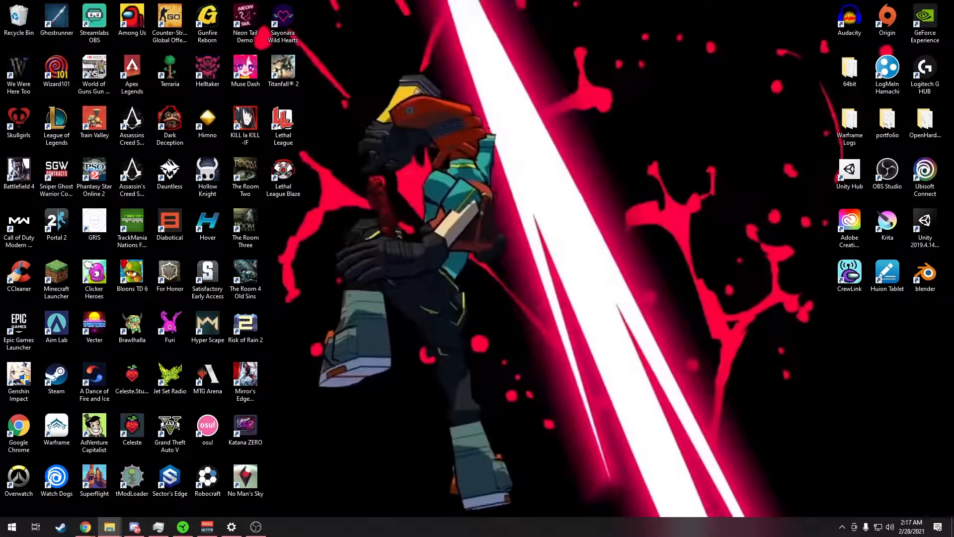
- Launch the LLB Mod Manager application from the LLBMM folder on drive E
{"action": "left_click_drag", "start_coordinate": [0, 159], "coordinate": [523, 73]}
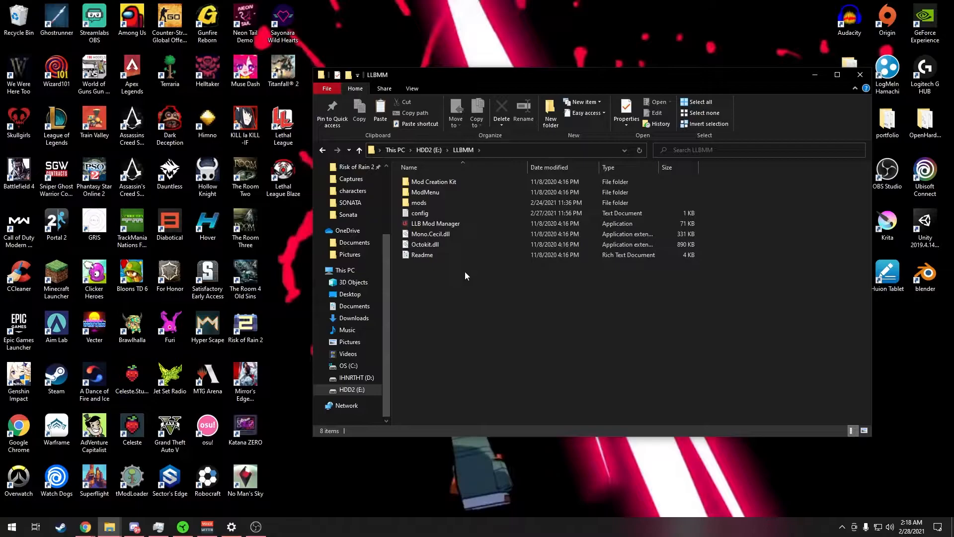
{"action": "left_click_drag", "start_coordinate": [540, 75], "coordinate": [489, 82]}
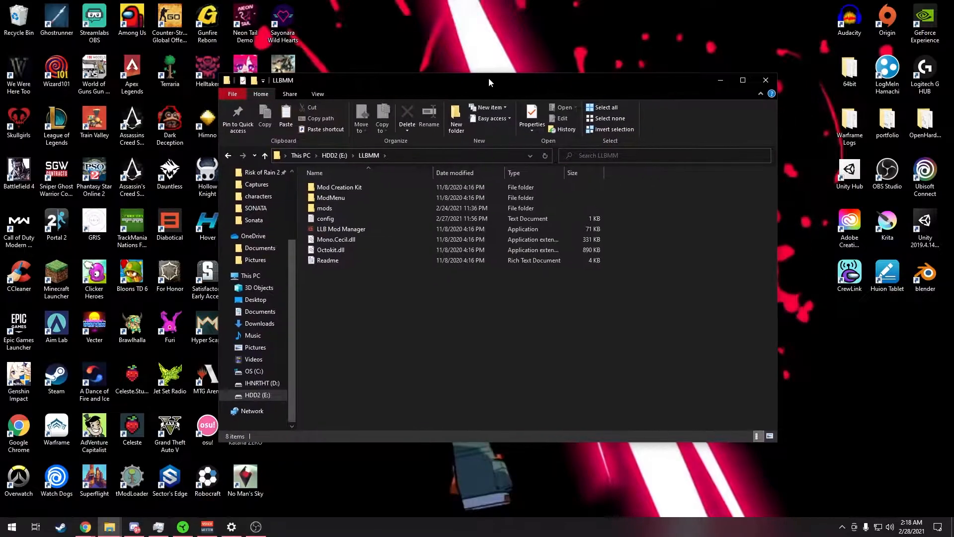
{"action": "double_click", "coordinate": [345, 230]}
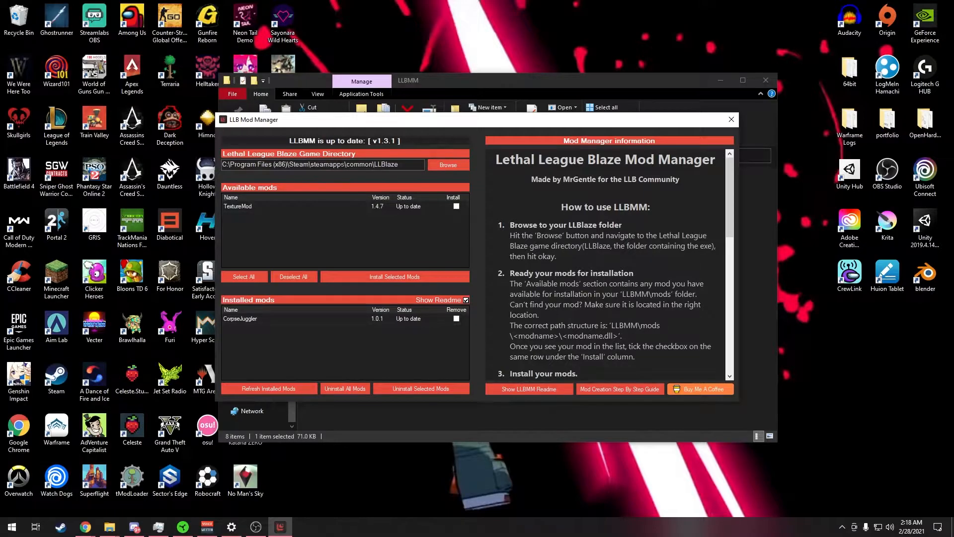
- Browse for the game directory in the mod manager, expanding Program Files (x86) on drive C down to Steam's steamapps\common folder
{"action": "left_click", "coordinate": [439, 164]}
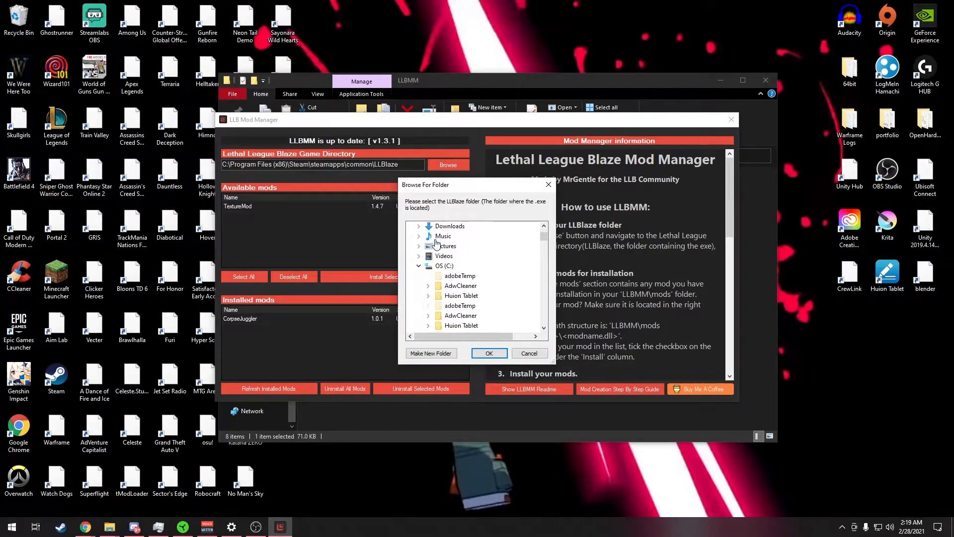
{"action": "scroll", "coordinate": [447, 258], "scroll_direction": "up", "scroll_amount": 1}
{"action": "scroll", "coordinate": [452, 265], "scroll_direction": "down", "scroll_amount": 3}
{"action": "scroll", "coordinate": [442, 261], "scroll_direction": "up", "scroll_amount": 1}
{"action": "scroll", "coordinate": [445, 268], "scroll_direction": "down", "scroll_amount": 1}
{"action": "double_click", "coordinate": [467, 305]}
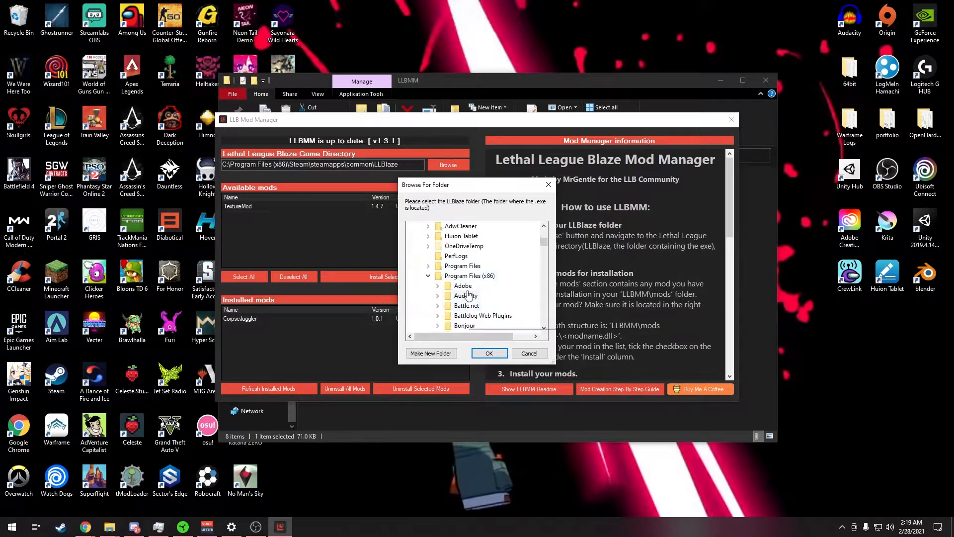
{"action": "scroll", "coordinate": [497, 278], "scroll_direction": "down", "scroll_amount": 6}
{"action": "scroll", "coordinate": [518, 273], "scroll_direction": "down", "scroll_amount": 2}
{"action": "scroll", "coordinate": [501, 290], "scroll_direction": "down", "scroll_amount": 2}
{"action": "scroll", "coordinate": [502, 281], "scroll_direction": "down", "scroll_amount": 5}
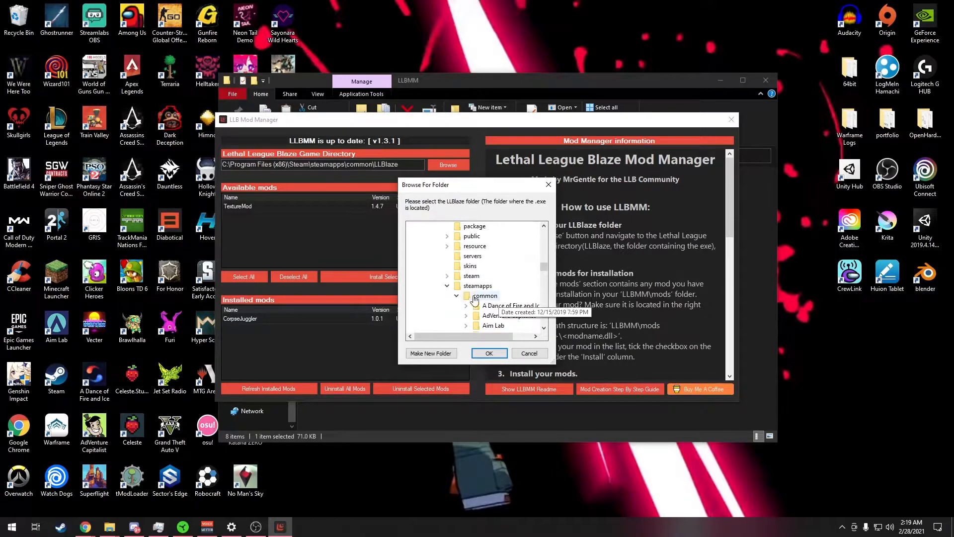
- Choose the LLBlaze folder as the Lethal League Blaze game directory and close the mod manager
{"action": "scroll", "coordinate": [494, 303], "scroll_direction": "down", "scroll_amount": 2}
{"action": "scroll", "coordinate": [501, 325], "scroll_direction": "down", "scroll_amount": 6}
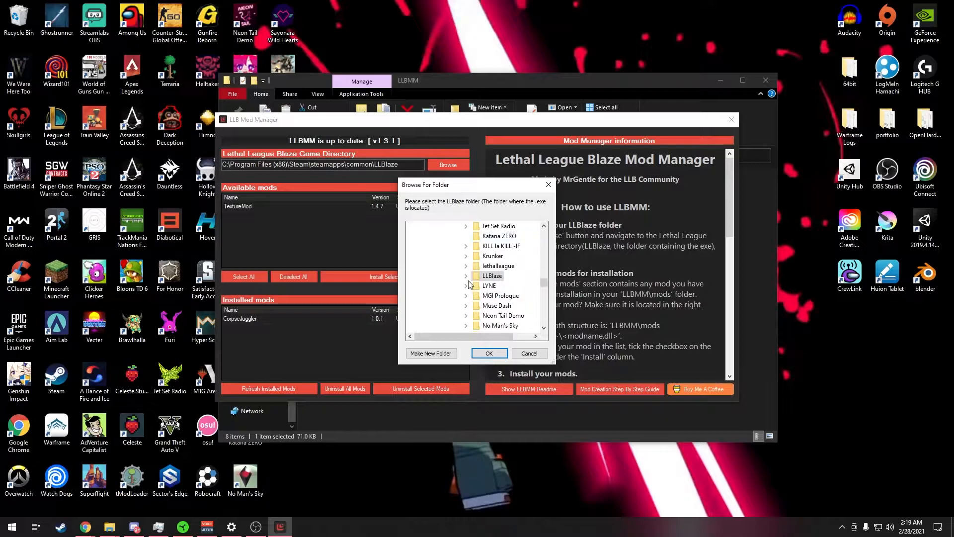
{"action": "double_click", "coordinate": [493, 276]}
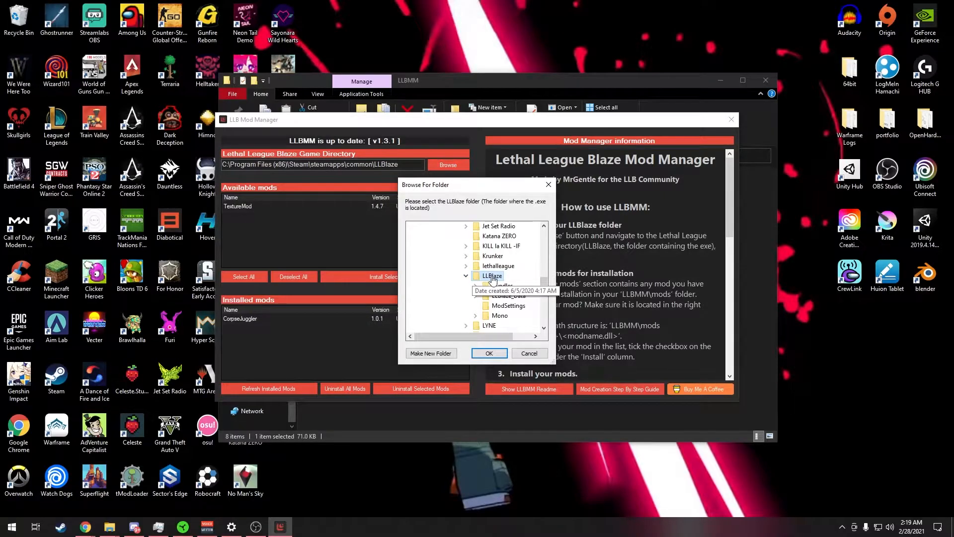
{"action": "double_click", "coordinate": [493, 278]}
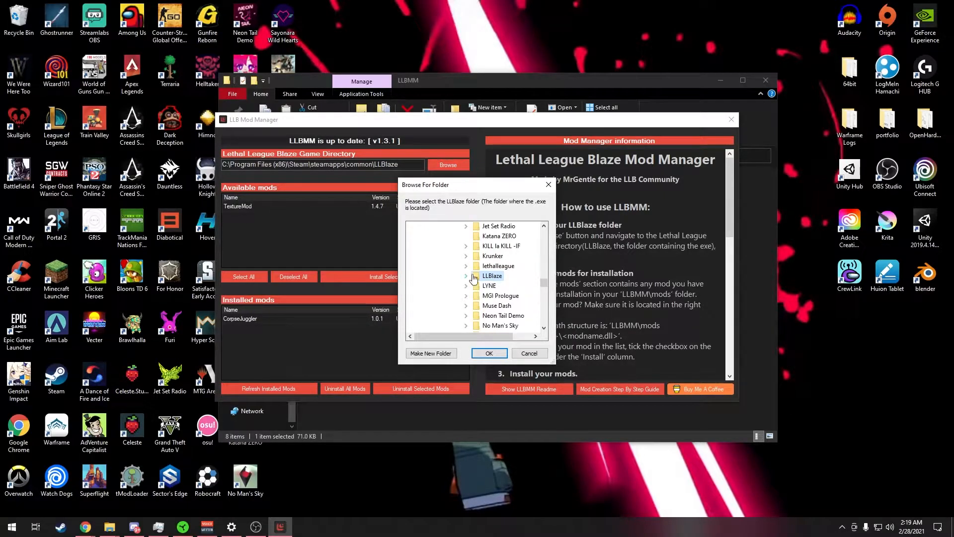
{"action": "left_click", "coordinate": [489, 353]}
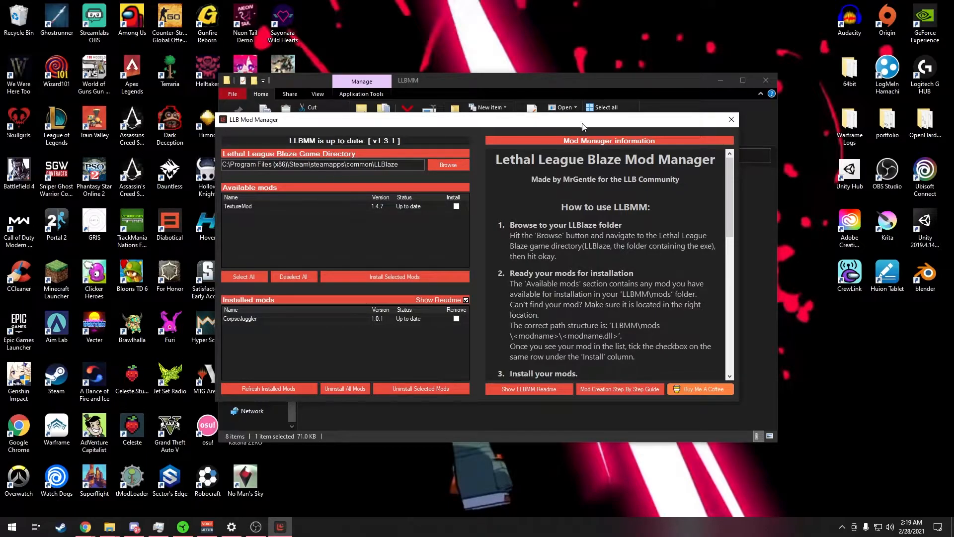
{"action": "left_click", "coordinate": [731, 120]}
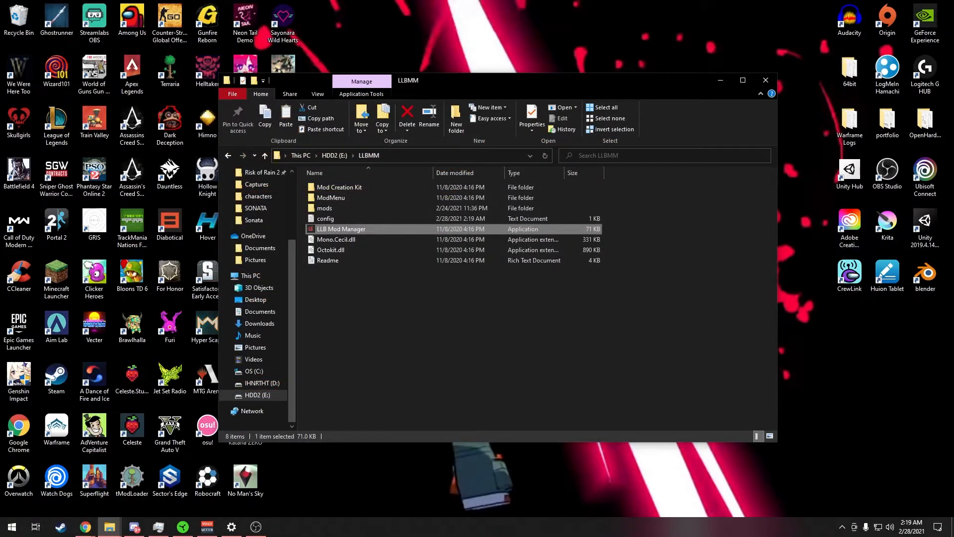
- Switch to the browser and examine the TextureMod v1.4.7 release, including its change log and downloadable zip assets
{"action": "key", "text": "alt+Tab"}
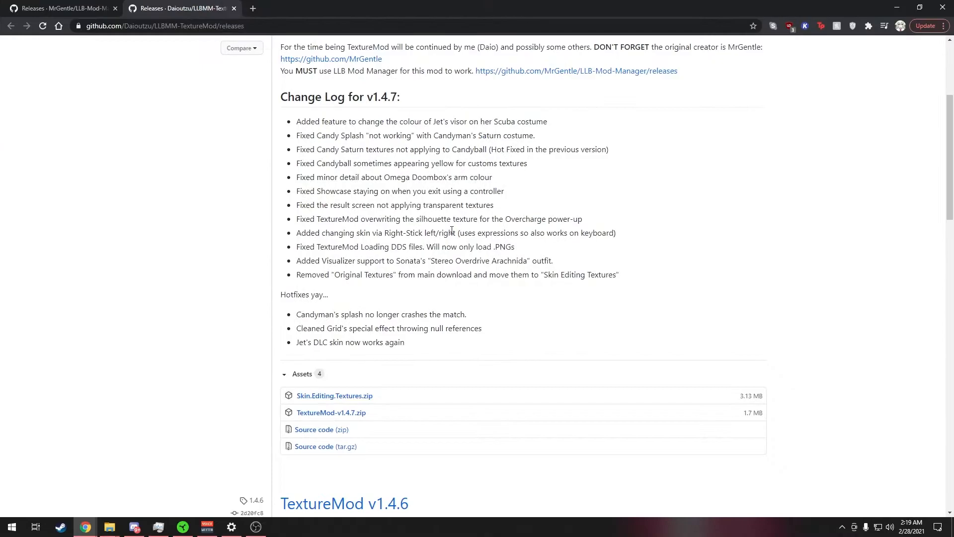
{"action": "scroll", "coordinate": [404, 154], "scroll_direction": "up", "scroll_amount": 4}
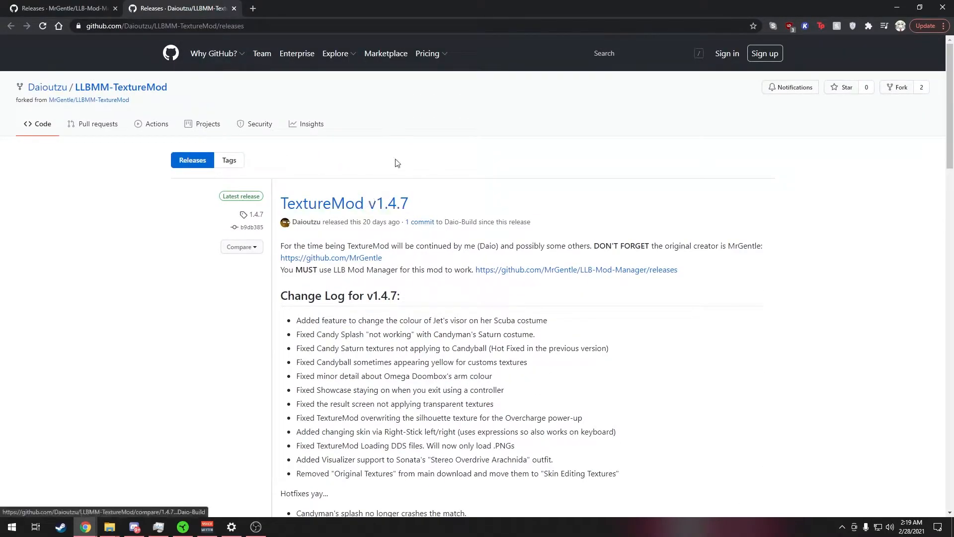
{"action": "scroll", "coordinate": [591, 167], "scroll_direction": "down", "scroll_amount": 4}
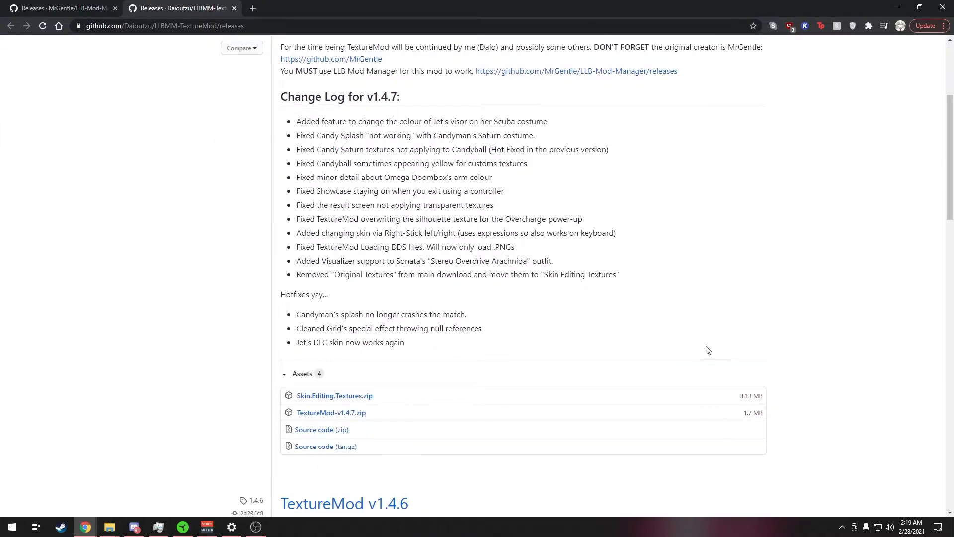
{"action": "scroll", "coordinate": [474, 314], "scroll_direction": "down", "scroll_amount": 2}
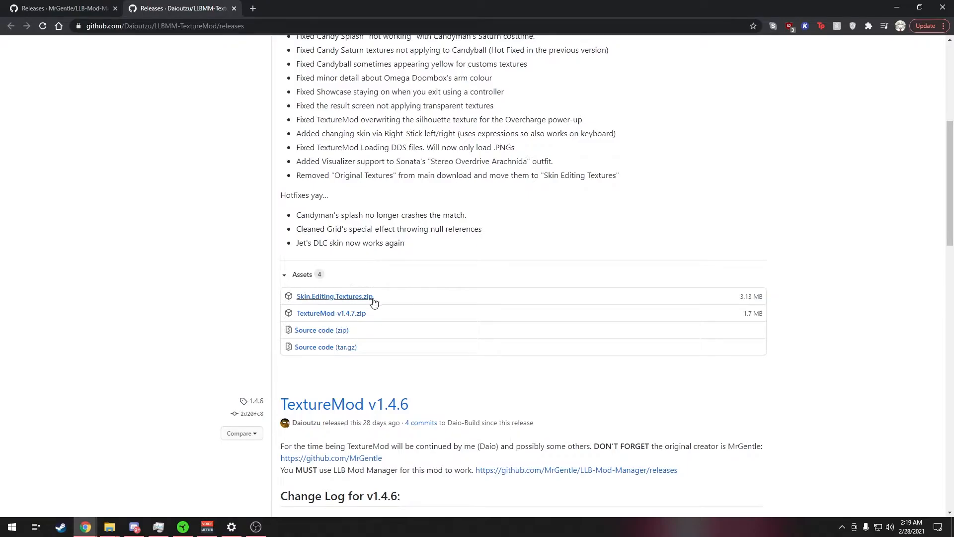
{"action": "scroll", "coordinate": [398, 300], "scroll_direction": "down", "scroll_amount": 1}
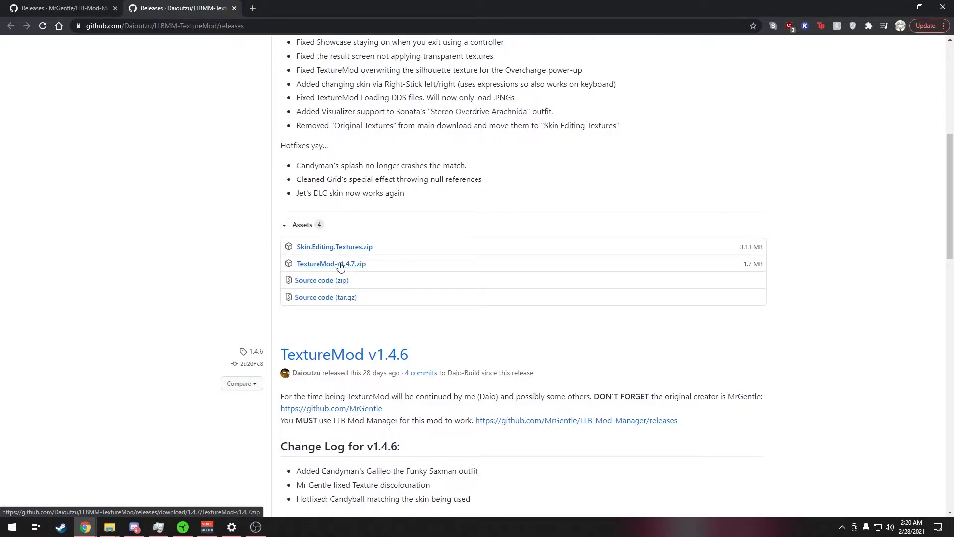
{"action": "left_click_drag", "start_coordinate": [277, 5], "coordinate": [953, 249]}
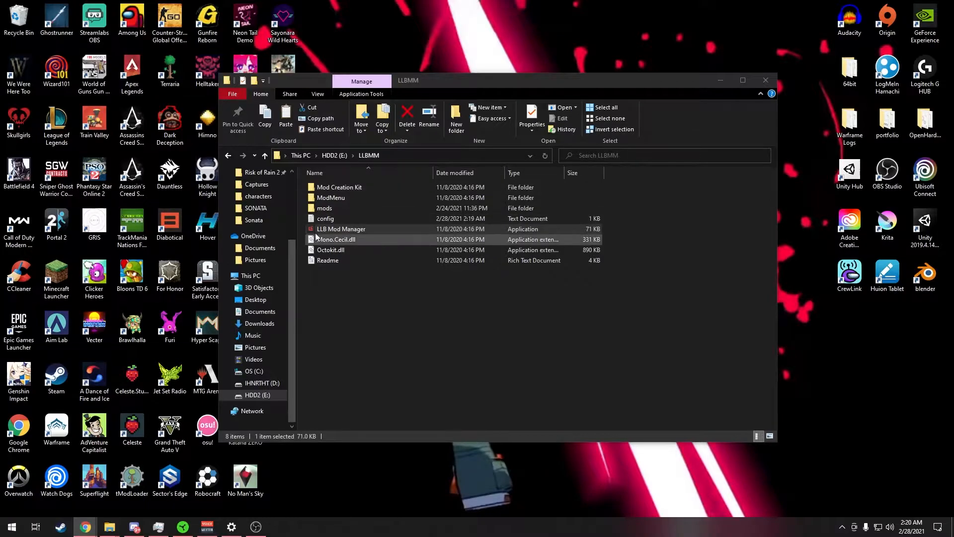
- Open the extracted TextureMod-v1.4.7 folder in Downloads and place the LLBMM folder window beside it
{"action": "scroll", "coordinate": [255, 208], "scroll_direction": "up", "scroll_amount": 3}
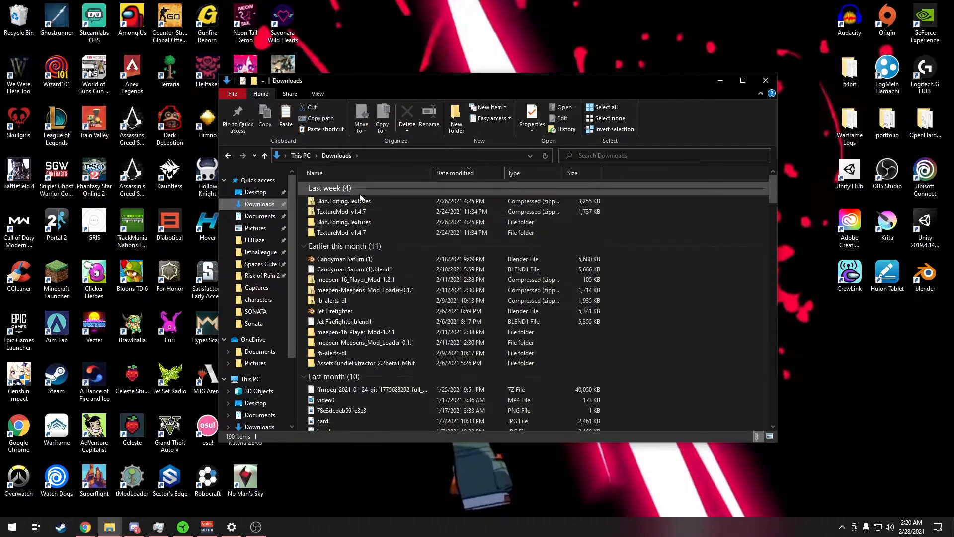
{"action": "double_click", "coordinate": [333, 231]}
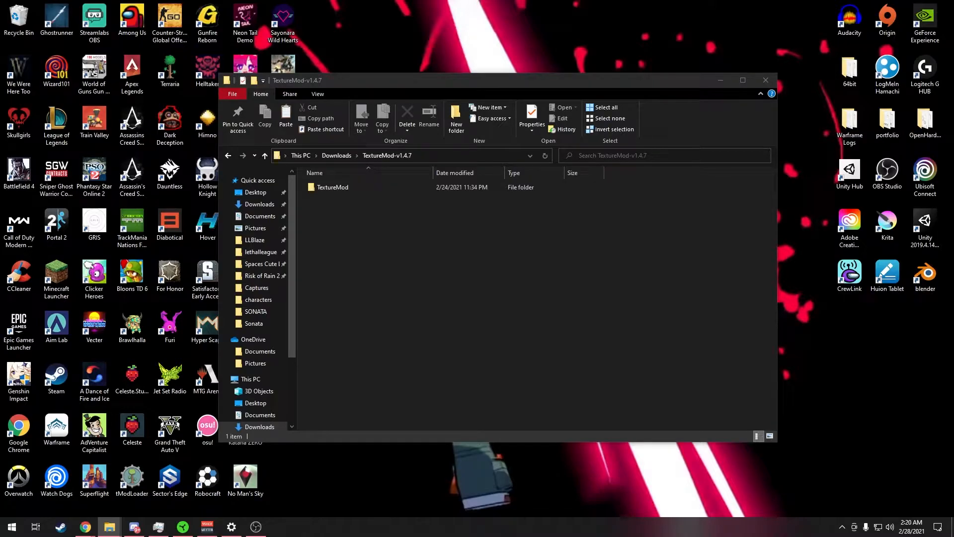
{"action": "left_click_drag", "start_coordinate": [0, 92], "coordinate": [526, 128]}
{"action": "left_click_drag", "start_coordinate": [517, 80], "coordinate": [401, 57]}
{"action": "left_click_drag", "start_coordinate": [673, 130], "coordinate": [699, 128]}
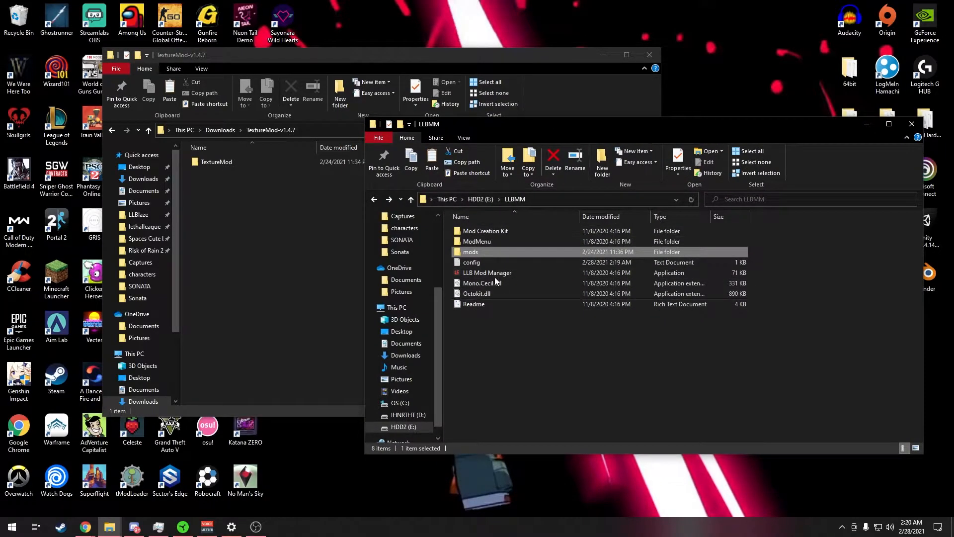
- View the mods folder inside LLBMM side by side with the downloaded TextureMod folder
{"action": "double_click", "coordinate": [466, 252]}
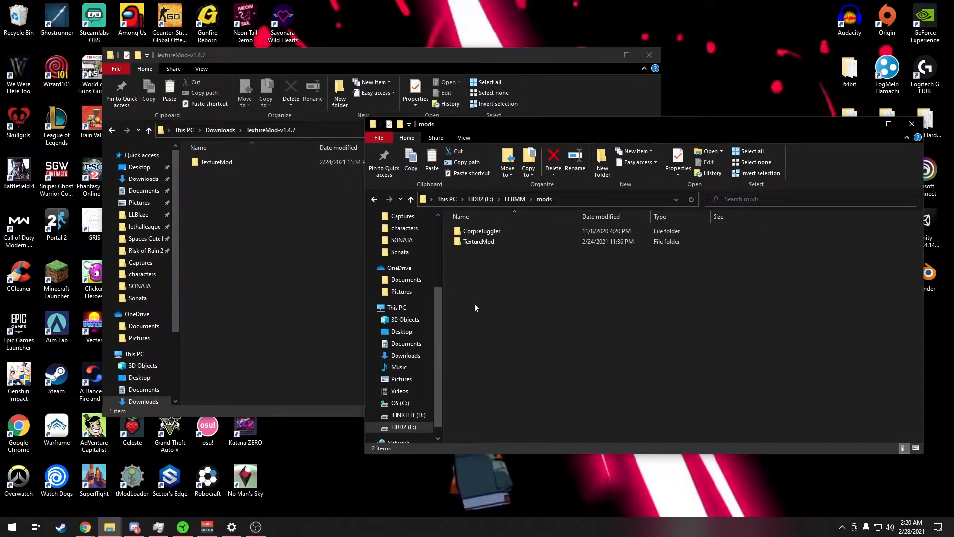
{"action": "left_click_drag", "start_coordinate": [512, 129], "coordinate": [564, 129]}
{"action": "left_click_drag", "start_coordinate": [219, 161], "coordinate": [229, 188]}
{"action": "left_click_drag", "start_coordinate": [723, 131], "coordinate": [643, 130]}
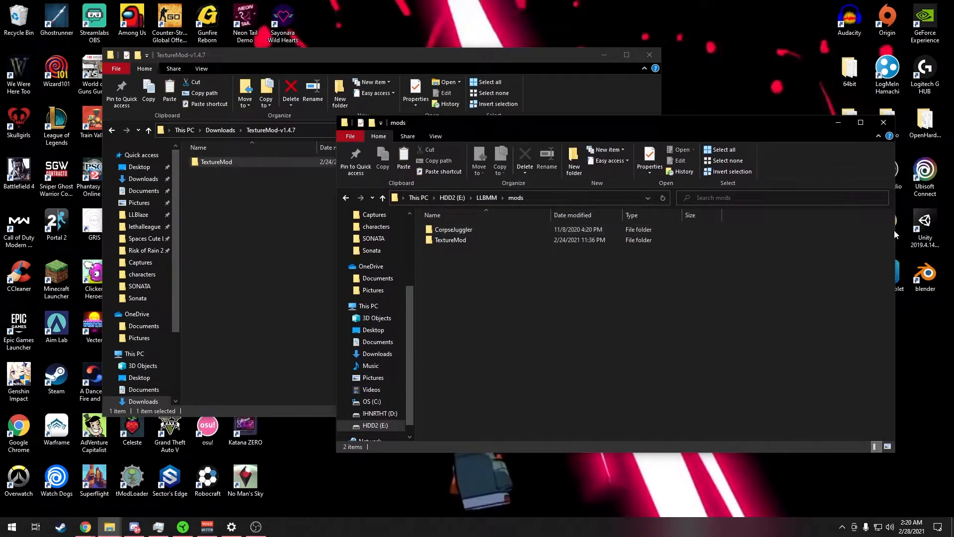
{"action": "left_click_drag", "start_coordinate": [895, 234], "coordinate": [860, 230]}
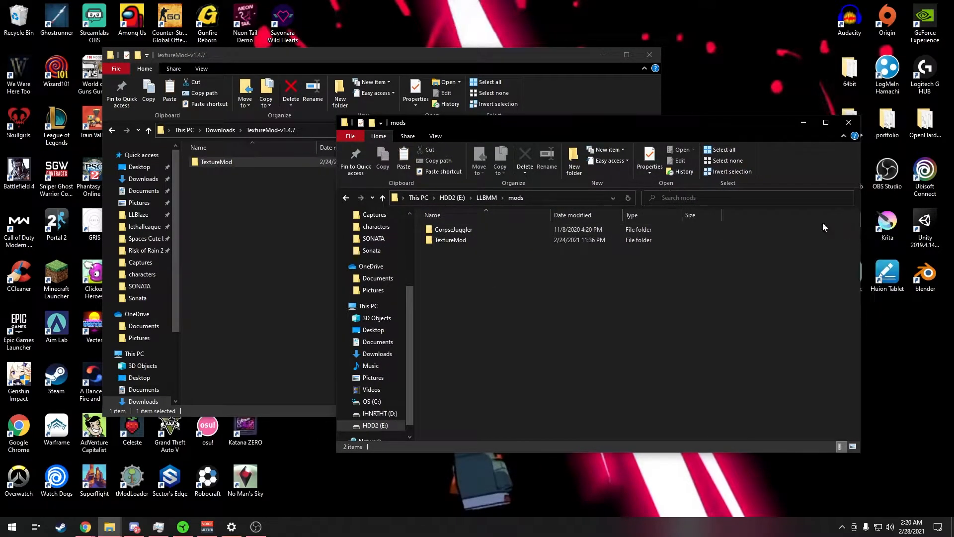
{"action": "left_click_drag", "start_coordinate": [521, 123], "coordinate": [567, 128]}
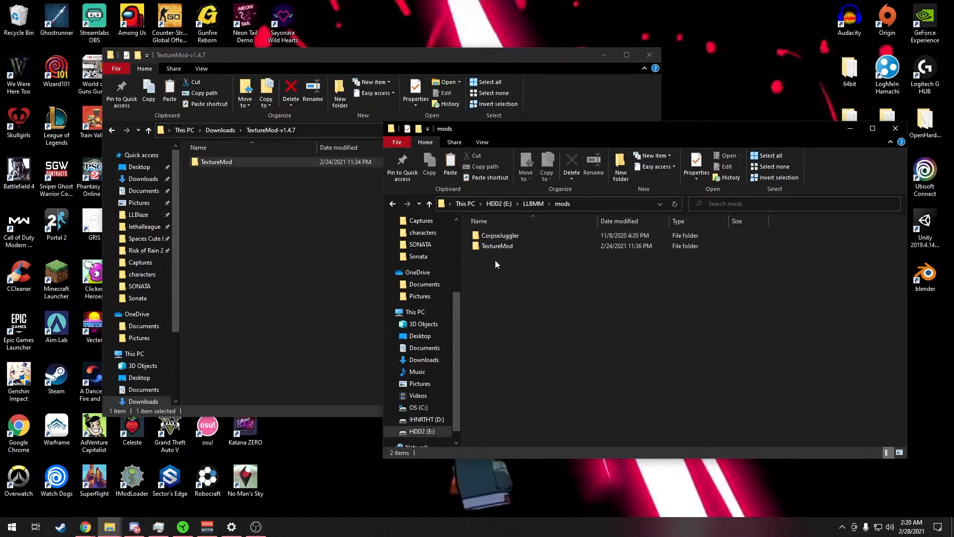
- Relaunch LLB Mod Manager from the LLBMM folder, install TextureMod from the available mods, and close the manager
{"action": "key", "text": "alt+Up"}
{"action": "left_click_drag", "start_coordinate": [554, 130], "coordinate": [511, 87]}
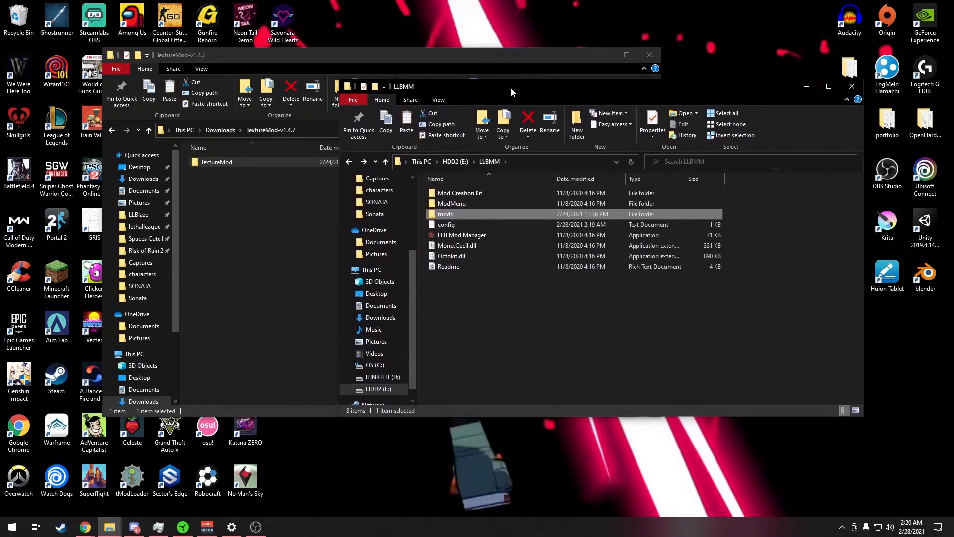
{"action": "left_click", "coordinate": [454, 237]}
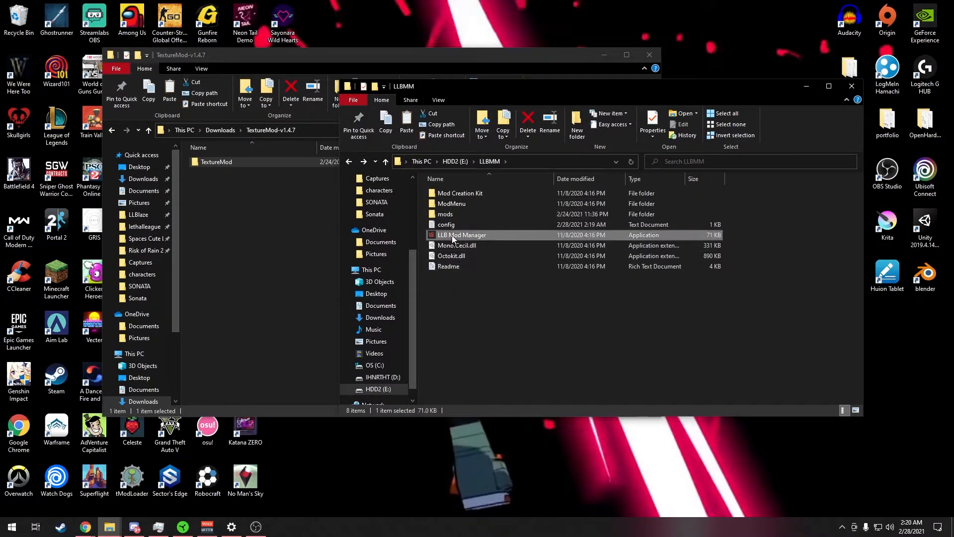
{"action": "key", "text": "Return"}
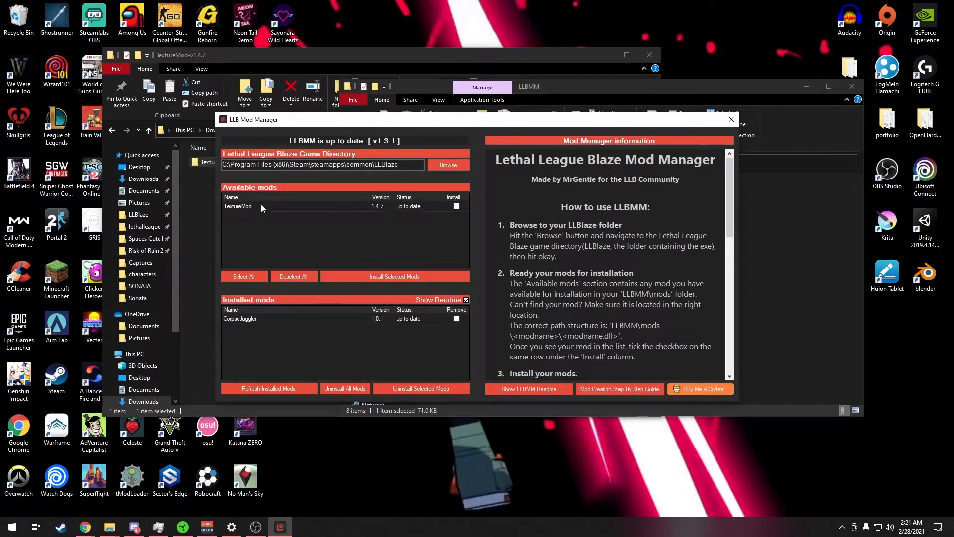
{"action": "left_click", "coordinate": [456, 207]}
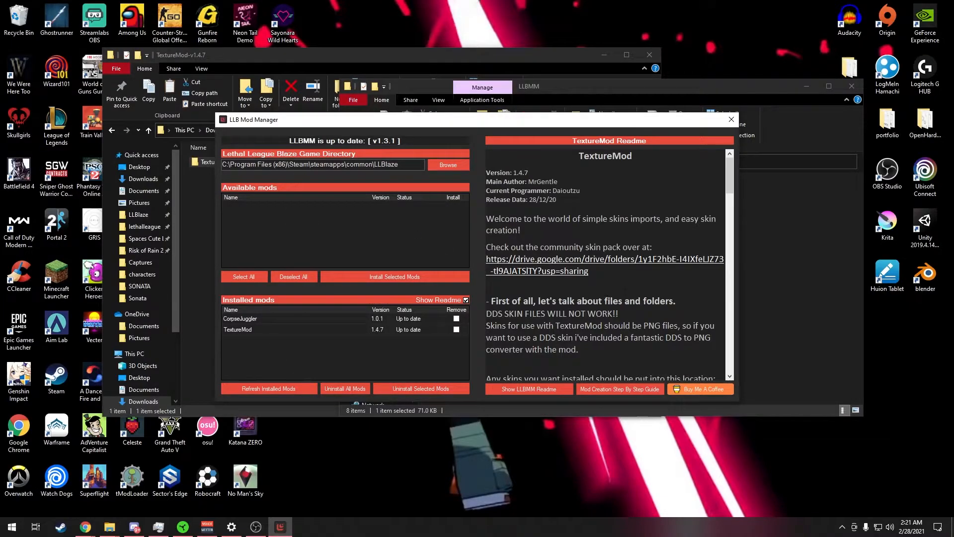
{"action": "left_click", "coordinate": [731, 119]}
{"action": "left_click_drag", "start_coordinate": [567, 90], "coordinate": [604, 85]}
{"action": "left_click_drag", "start_coordinate": [0, 181], "coordinate": [349, 146]}
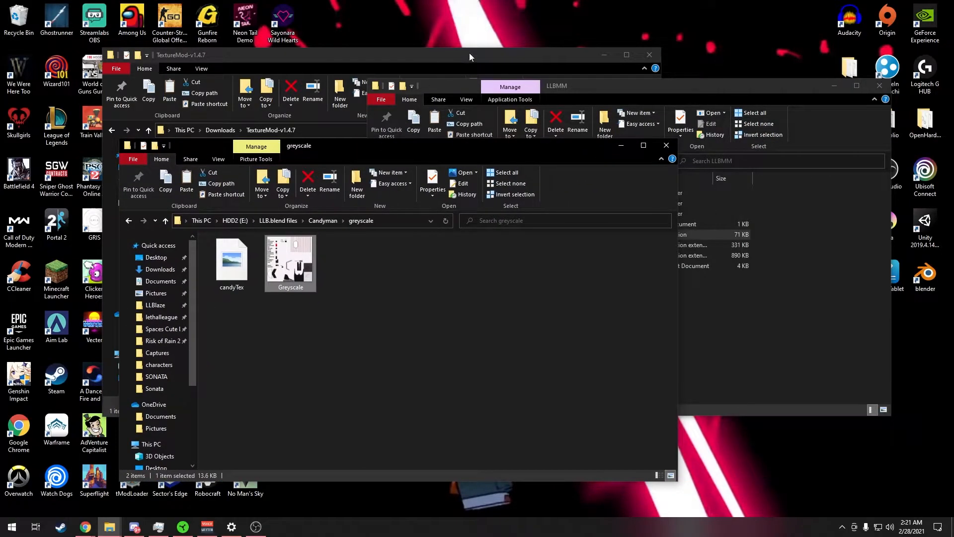
{"action": "left_click_drag", "start_coordinate": [489, 148], "coordinate": [0, 159]}
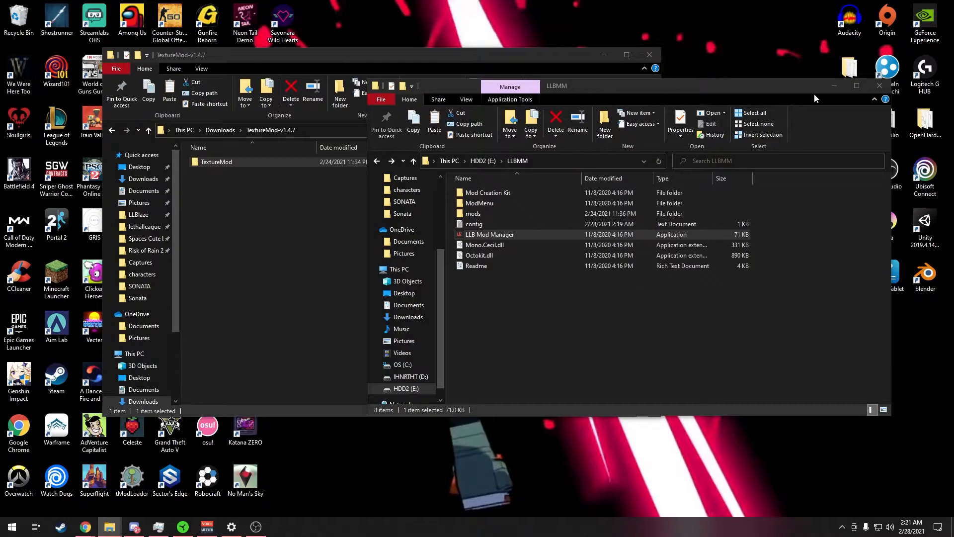
- Open the Characters folder inside LLBMM's mods, going through TextureMod, TextureModResources and Images
{"action": "left_click_drag", "start_coordinate": [718, 94], "coordinate": [444, 63]}
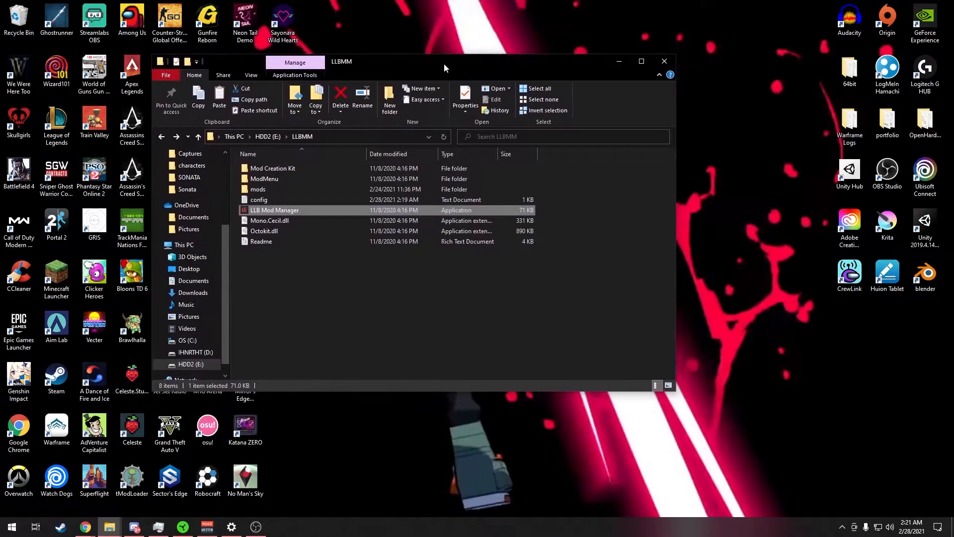
{"action": "left_click", "coordinate": [264, 190]}
{"action": "double_click", "coordinate": [264, 190]}
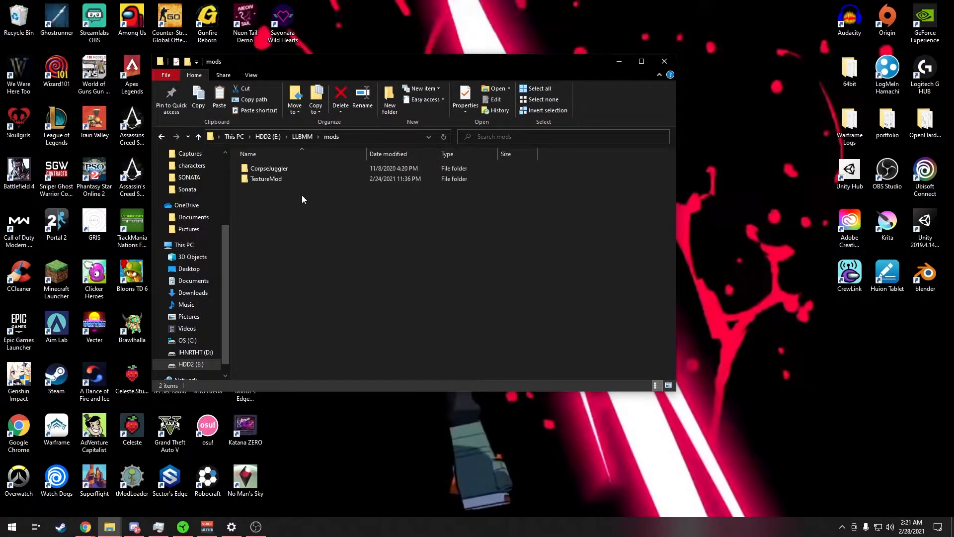
{"action": "left_click", "coordinate": [258, 180]}
{"action": "double_click", "coordinate": [258, 179]}
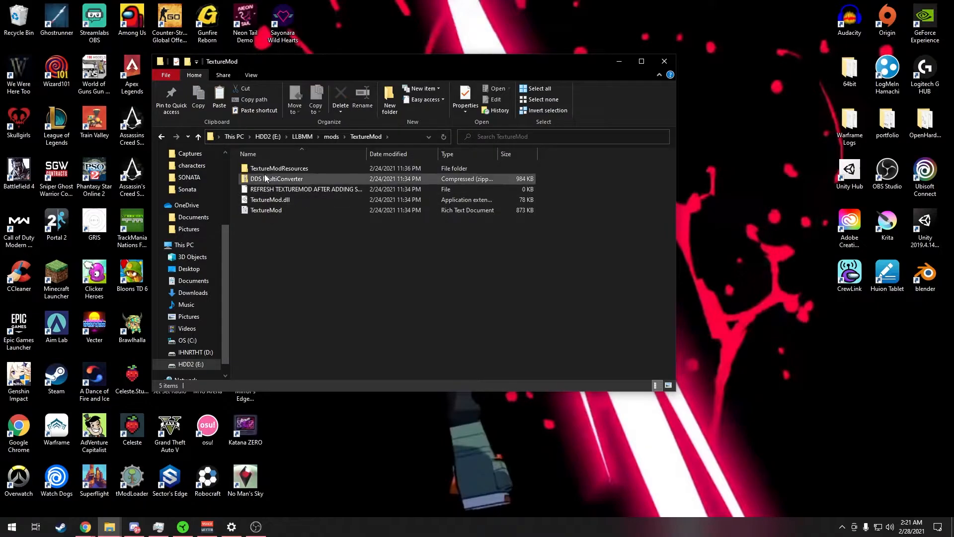
{"action": "double_click", "coordinate": [295, 168]}
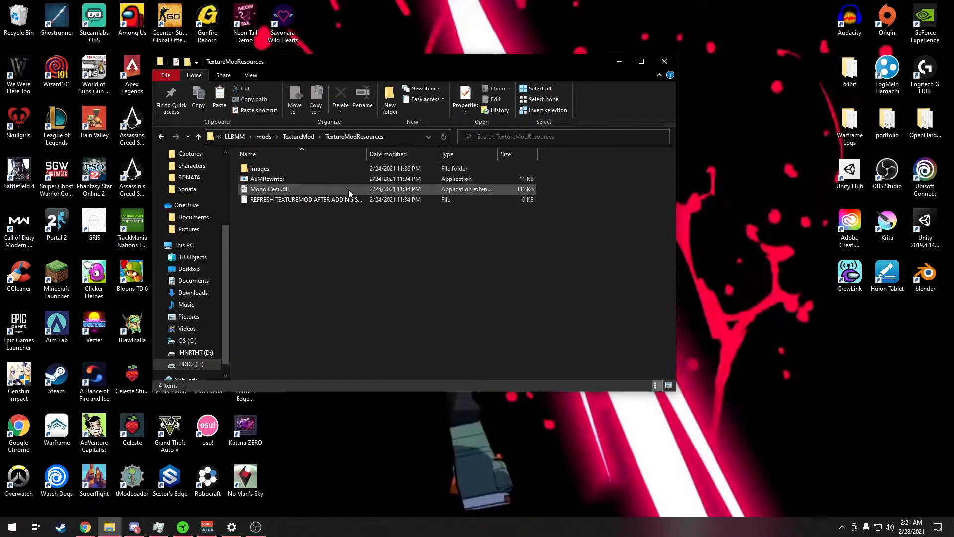
{"action": "double_click", "coordinate": [258, 169]}
{"action": "left_click", "coordinate": [279, 168]}
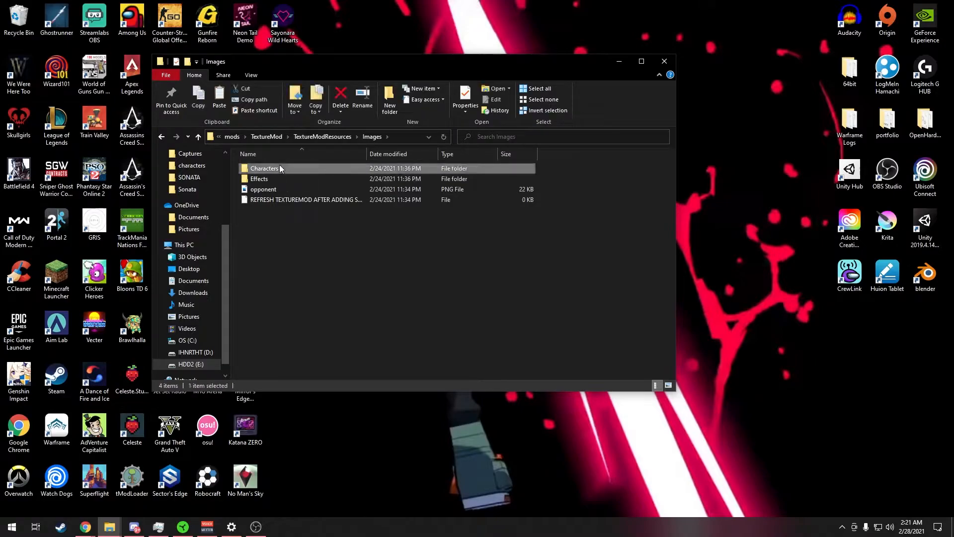
{"action": "double_click", "coordinate": [279, 168]}
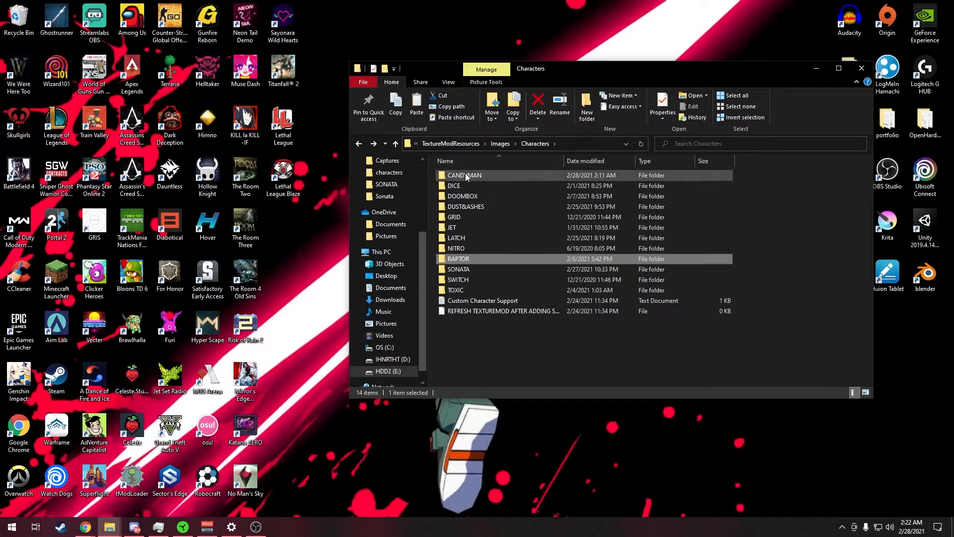
- Look at the skin file in the LATCH folder, then return to Characters and open the CANDYMAN folder
{"action": "left_click", "coordinate": [460, 238]}
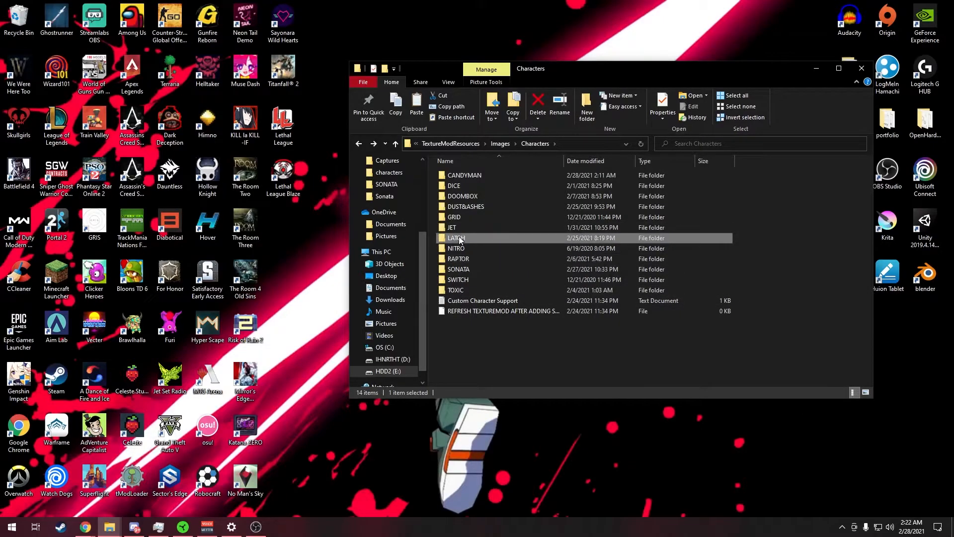
{"action": "double_click", "coordinate": [464, 237]}
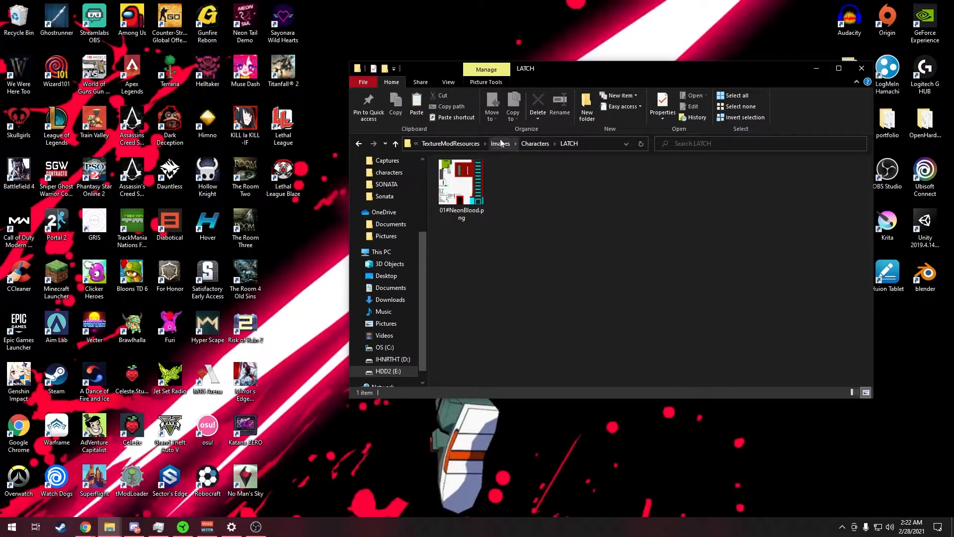
{"action": "key", "text": "alt+Left"}
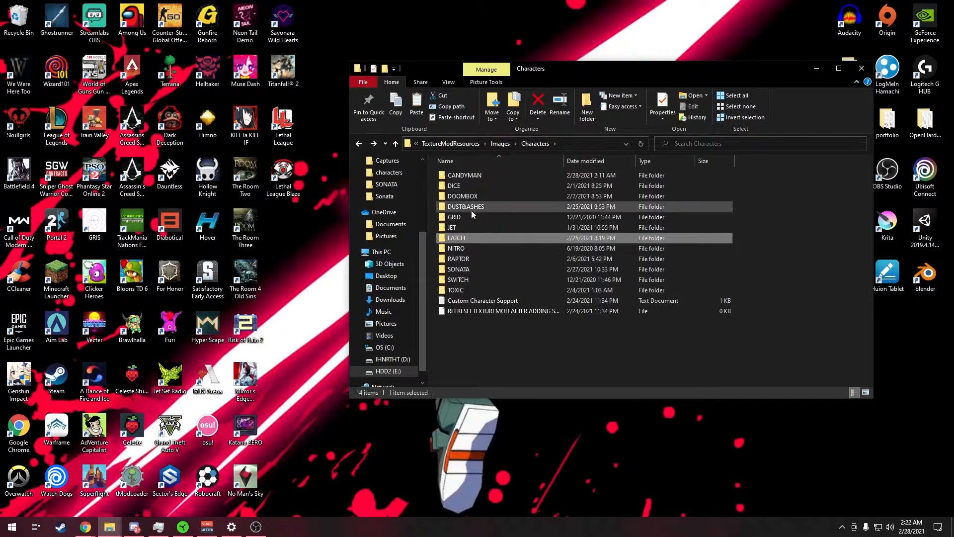
{"action": "double_click", "coordinate": [492, 175]}
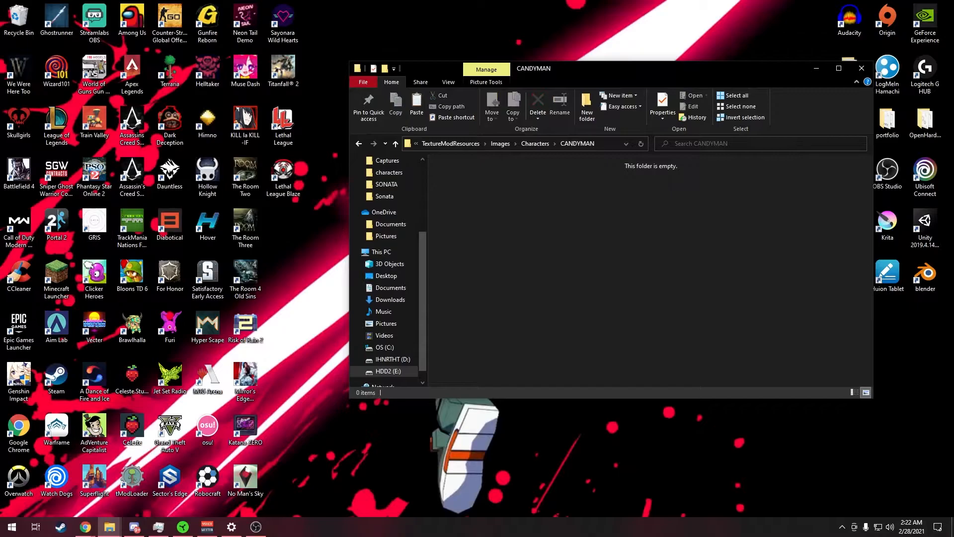
- Arrange the greyscale folder window containing the Candyman skin beside the CANDYMAN folder window
{"action": "left_click_drag", "start_coordinate": [0, 128], "coordinate": [595, 70]}
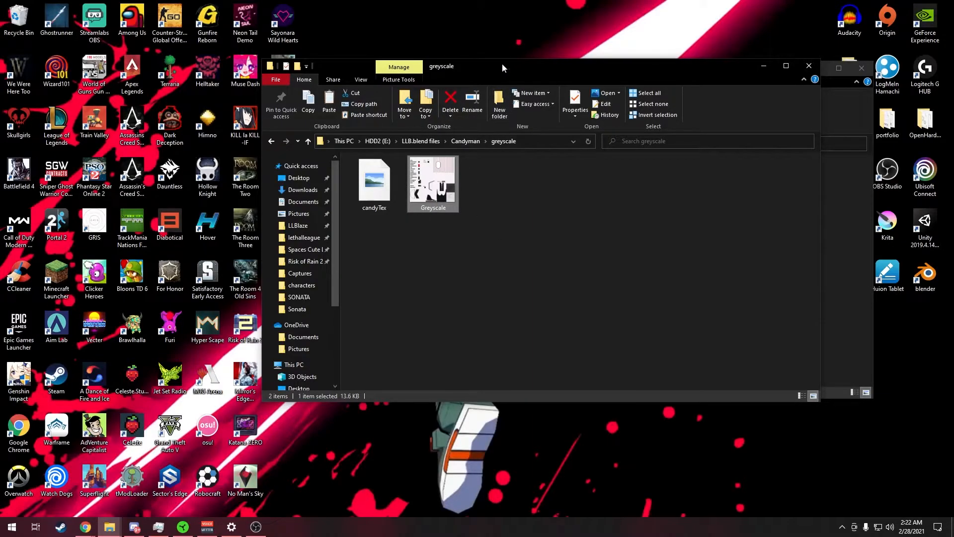
{"action": "left_click_drag", "start_coordinate": [503, 65], "coordinate": [327, 68]}
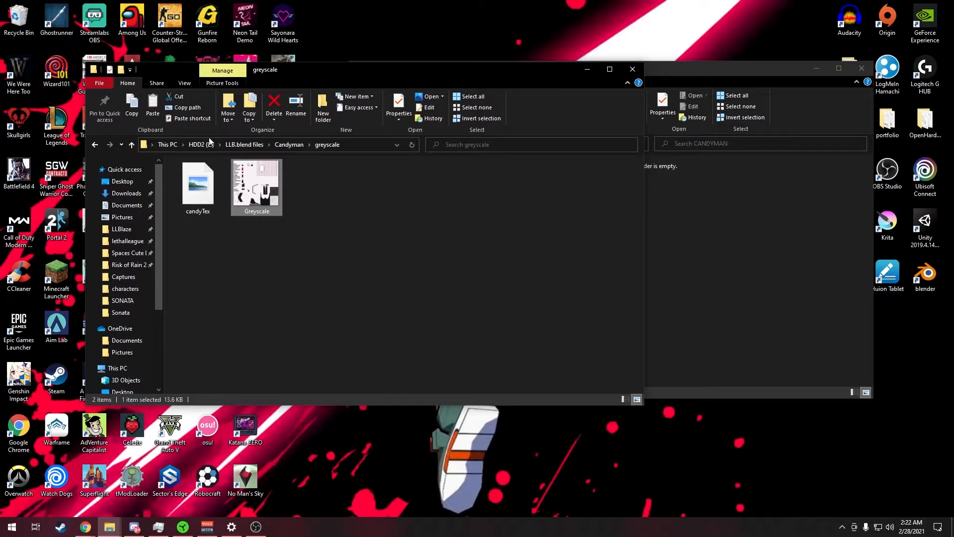
{"action": "left_click_drag", "start_coordinate": [400, 76], "coordinate": [355, 137]}
{"action": "left_click_drag", "start_coordinate": [601, 67], "coordinate": [655, 50]}
{"action": "left_click_drag", "start_coordinate": [274, 139], "coordinate": [256, 76]}
{"action": "left_click_drag", "start_coordinate": [623, 49], "coordinate": [634, 87]}
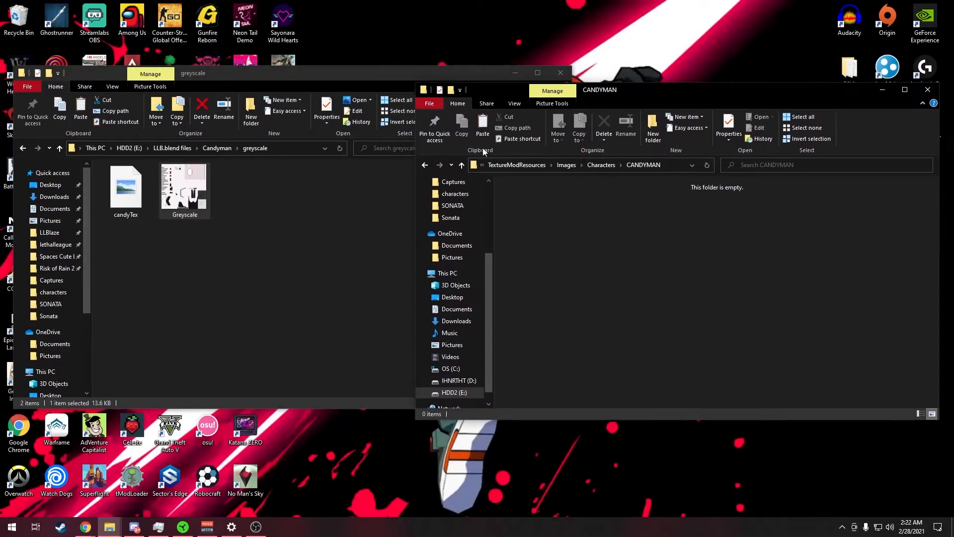
- Copy the Greyscale image from the greyscale folder into TextureMod's CANDYMAN folder
{"action": "right_click", "coordinate": [186, 198]}
{"action": "left_click", "coordinate": [79, 437]}
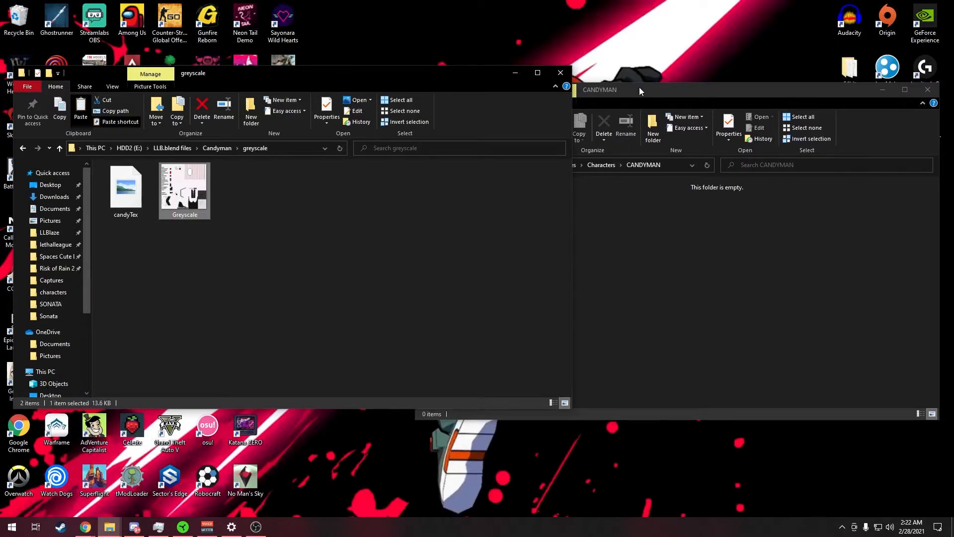
{"action": "left_click_drag", "start_coordinate": [639, 87], "coordinate": [463, 109]}
{"action": "right_click", "coordinate": [381, 256]}
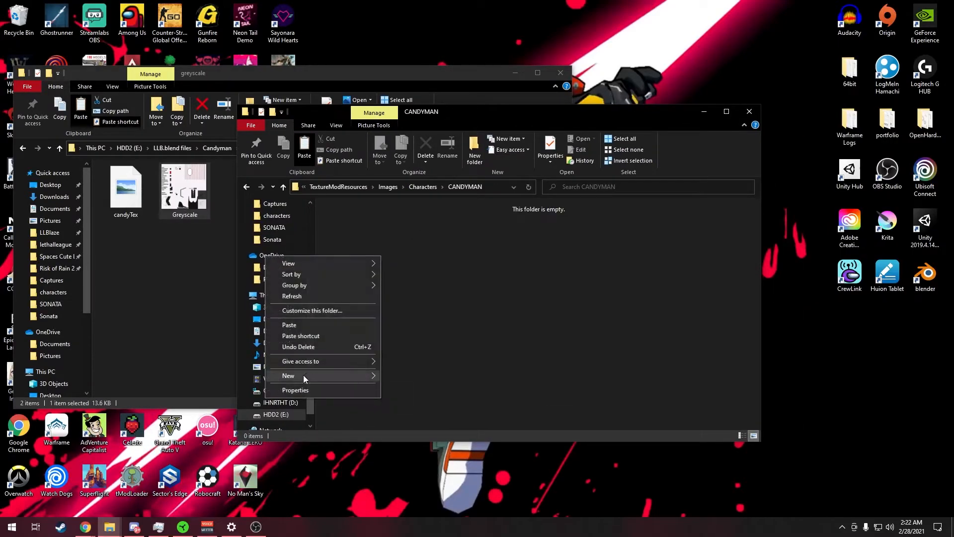
{"action": "left_click", "coordinate": [302, 326]}
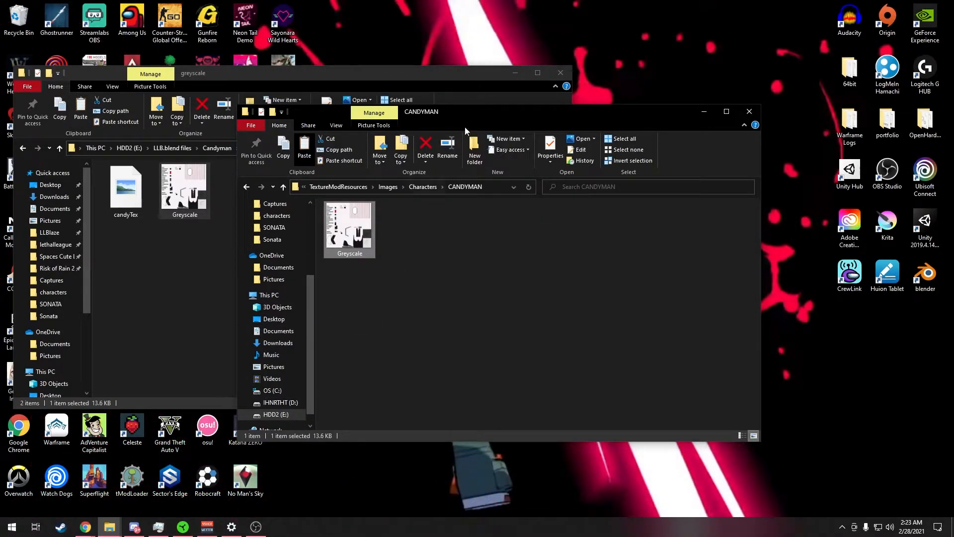
{"action": "left_click_drag", "start_coordinate": [469, 112], "coordinate": [582, 107]}
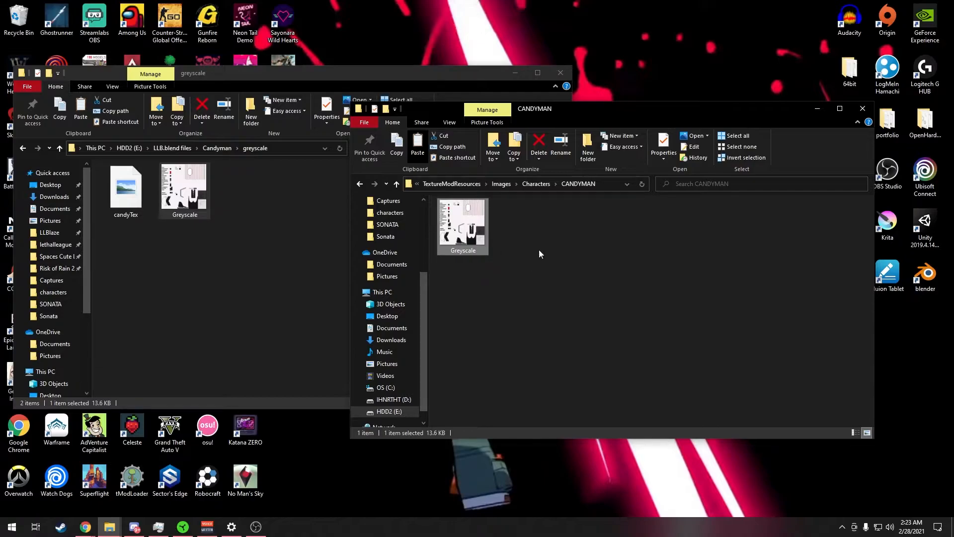
- Rename the copied Greyscale image in the CANDYMAN folder to 01#Greyscale.png
{"action": "right_click", "coordinate": [461, 219]}
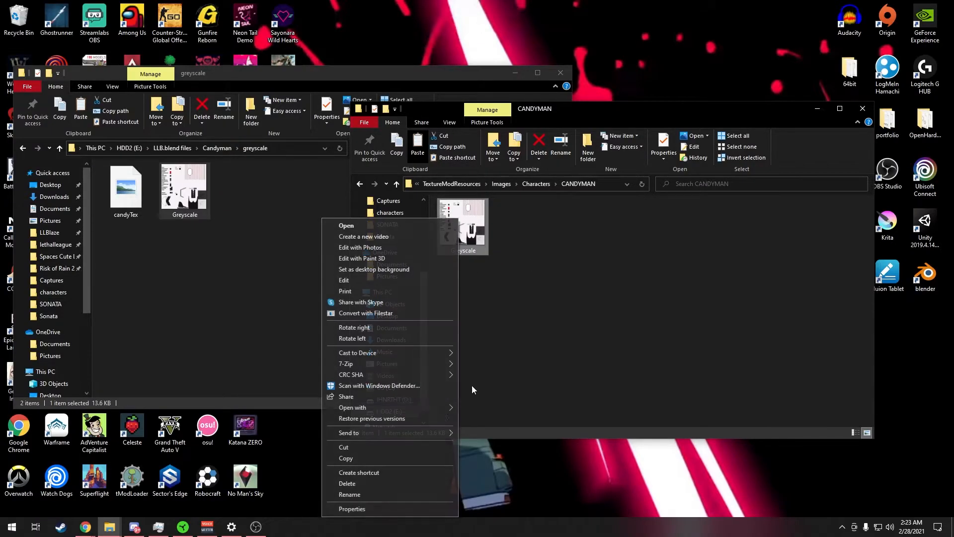
{"action": "left_click", "coordinate": [351, 494]}
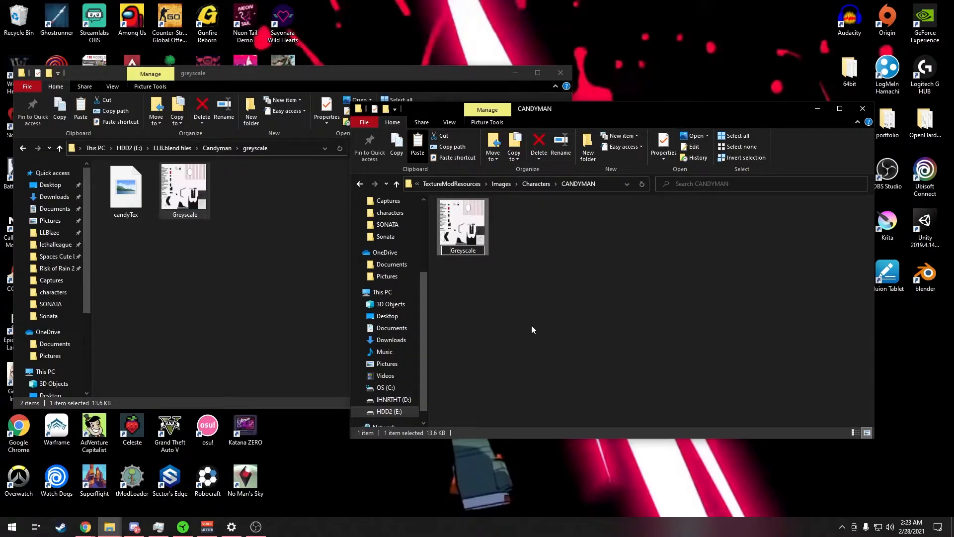
{"action": "type", "text": "01"}
{"action": "type", "text": "3"}
{"action": "key", "text": "BackSpace"}
{"action": "type", "text": "#"}
{"action": "type", "text": "_"}
{"action": "type", "text": "ALT"}
{"action": "type", "text": "2"}
{"action": "key", "text": "BackSpace"}
{"action": "key", "text": "BackSpace"}
{"action": "key", "text": "BackSpace"}
{"action": "key", "text": "BackSpace"}
{"action": "key", "text": "BackSpace"}
{"action": "type", "text": ".png"}
{"action": "key", "text": "Return"}
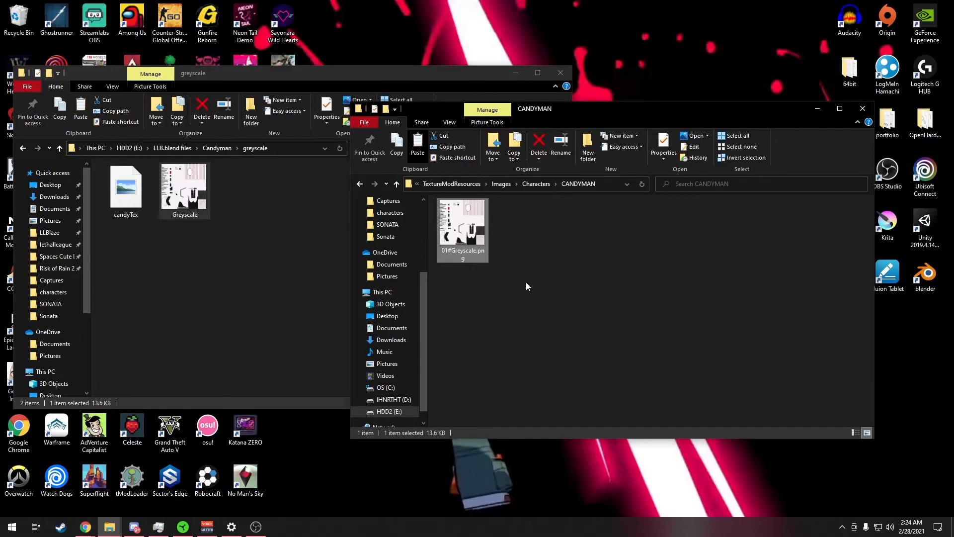
- Reposition the greyscale and CANDYMAN folder windows so both stay visible near the top of the desktop
{"action": "left_click_drag", "start_coordinate": [586, 112], "coordinate": [599, 95]}
{"action": "left_click", "coordinate": [392, 71]}
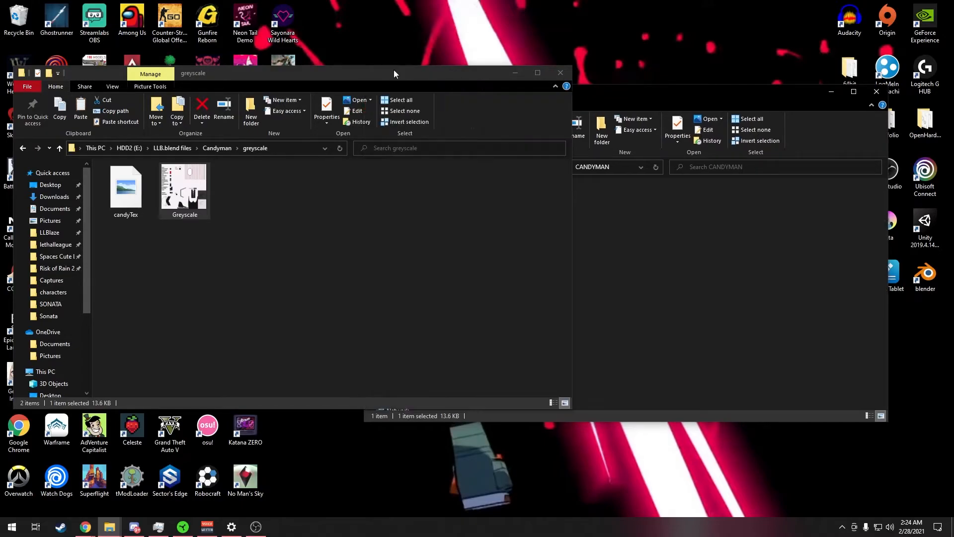
{"action": "left_click_drag", "start_coordinate": [392, 70], "coordinate": [397, 58]}
{"action": "left_click_drag", "start_coordinate": [626, 95], "coordinate": [609, 65]}
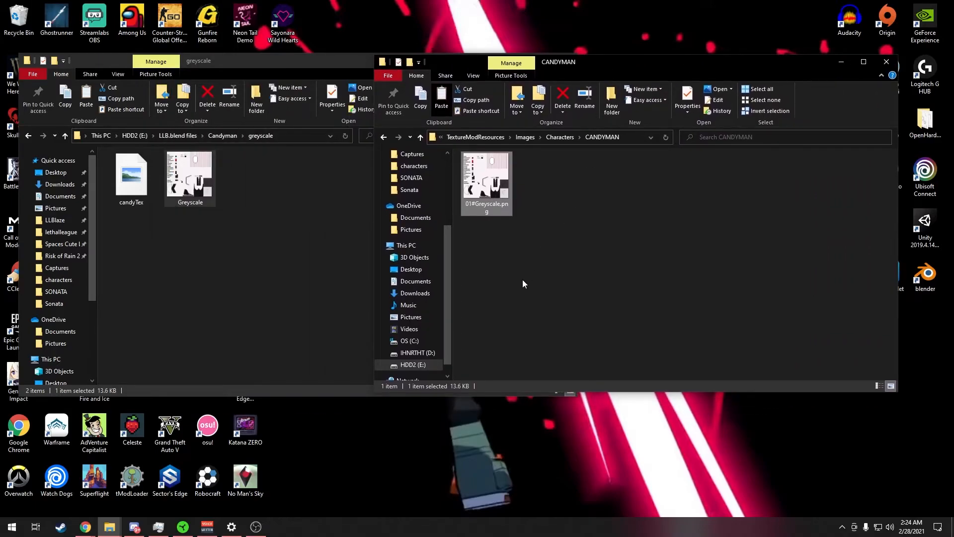
- Go back up from the CANDYMAN folder to the LLBMM folder and launch LLB Mod Manager
{"action": "key", "text": "alt+Up"}
{"action": "key", "text": "alt+Up"}
{"action": "key", "text": "alt+Up"}
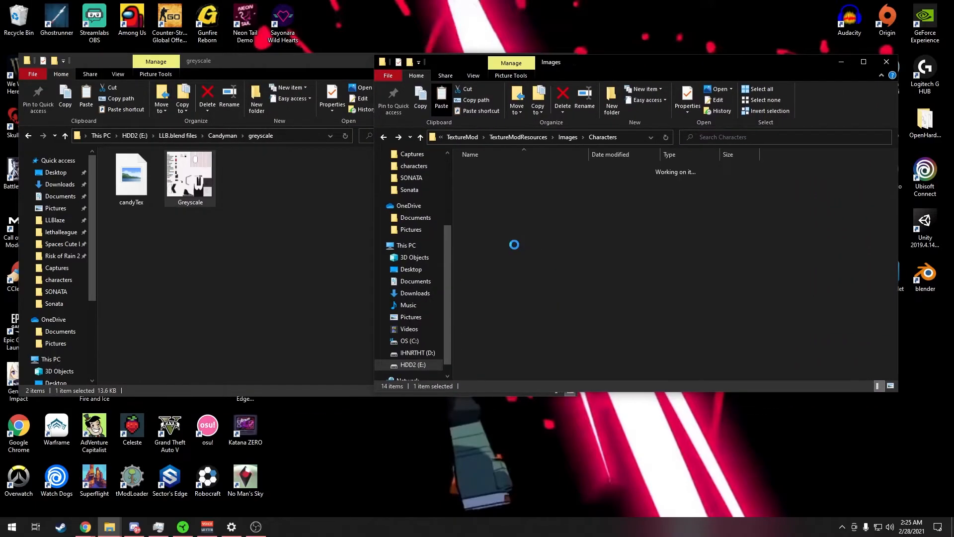
{"action": "key", "text": "alt+Up"}
{"action": "key", "text": "alt+Up"}
{"action": "key", "text": "alt+Up"}
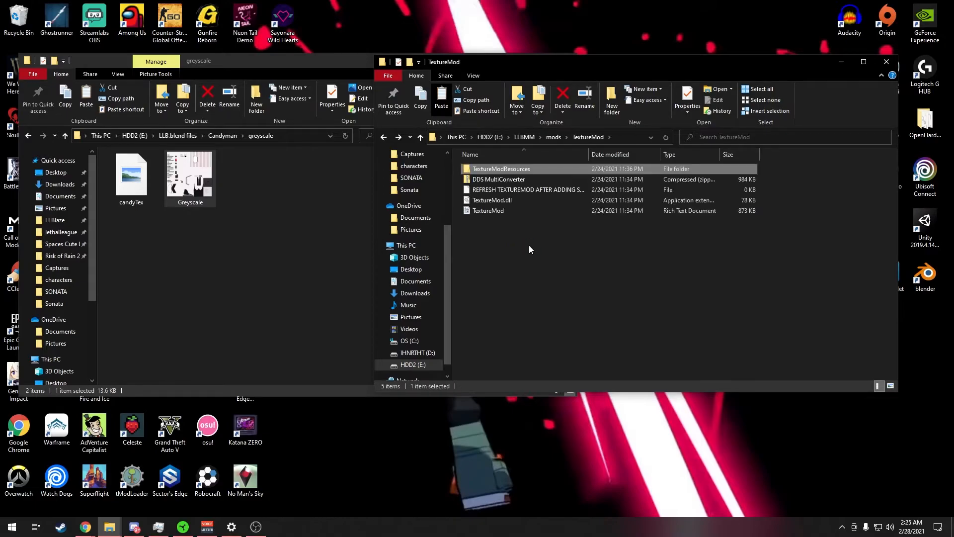
{"action": "key", "text": "alt+Left"}
{"action": "key", "text": "alt+Right"}
{"action": "left_click", "coordinate": [494, 210]}
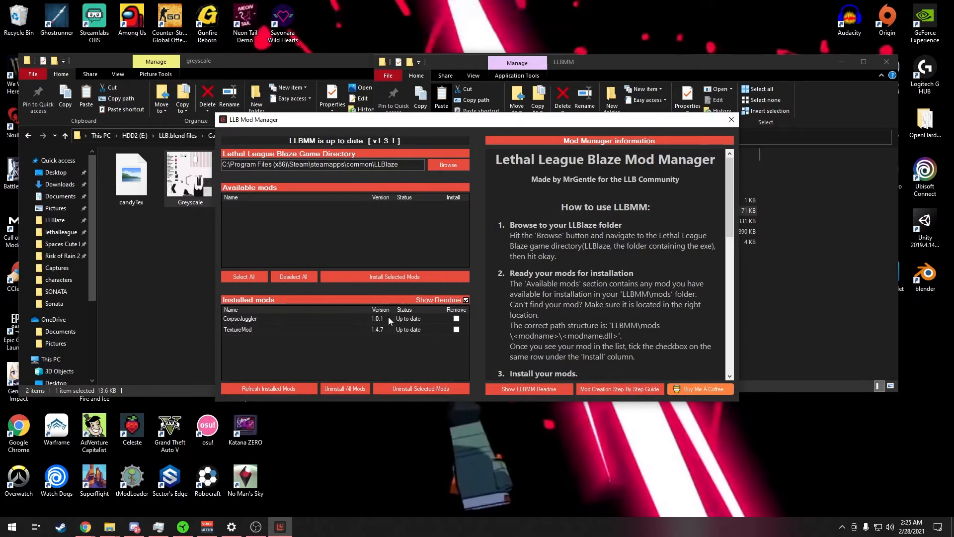
- Refresh the installed mods and uninstall TextureMod
{"action": "left_click", "coordinate": [255, 388]}
{"action": "left_click", "coordinate": [456, 329]}
{"action": "left_click", "coordinate": [425, 383]}
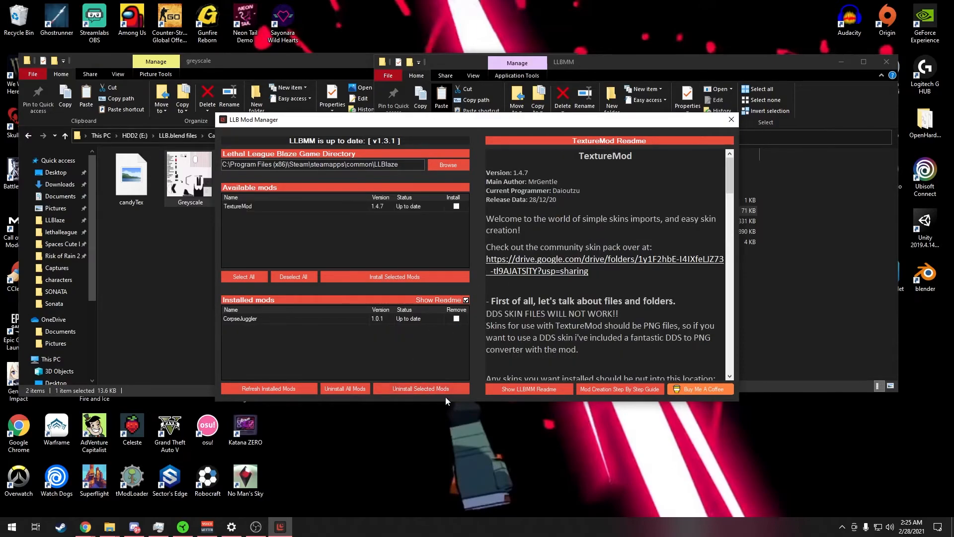
- Reinstall TextureMod from the available mods and close LLB Mod Manager
{"action": "left_click", "coordinate": [456, 206]}
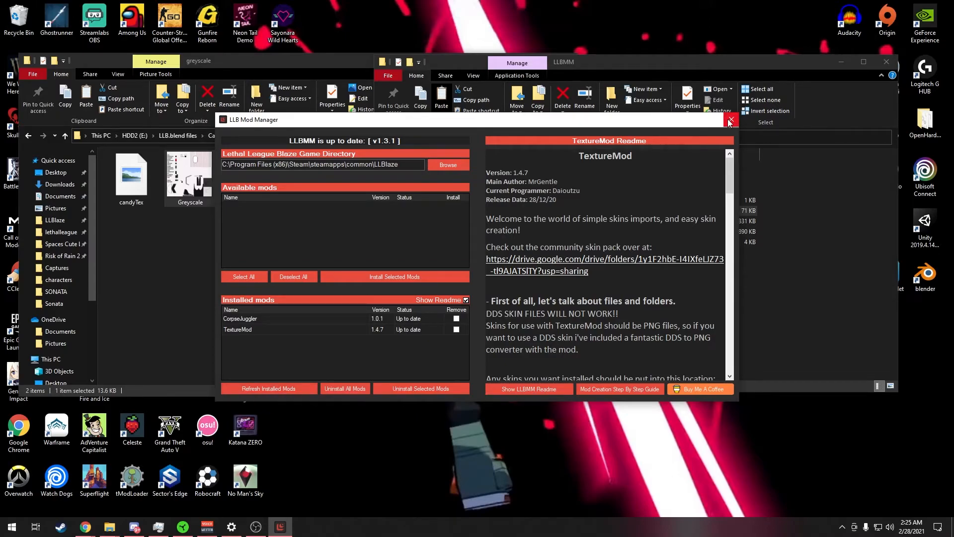
{"action": "left_click_drag", "start_coordinate": [620, 123], "coordinate": [578, 132]}
{"action": "left_click", "coordinate": [690, 128]}
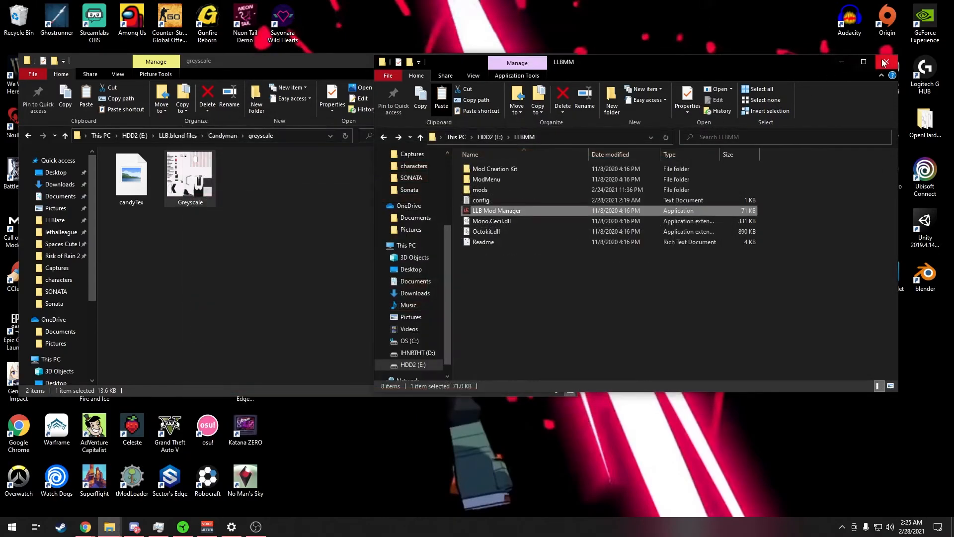
- Close the LLBMM and greyscale folder windows and launch Lethal League Blaze from the desktop
{"action": "left_click", "coordinate": [886, 62]}
{"action": "left_click", "coordinate": [565, 60]}
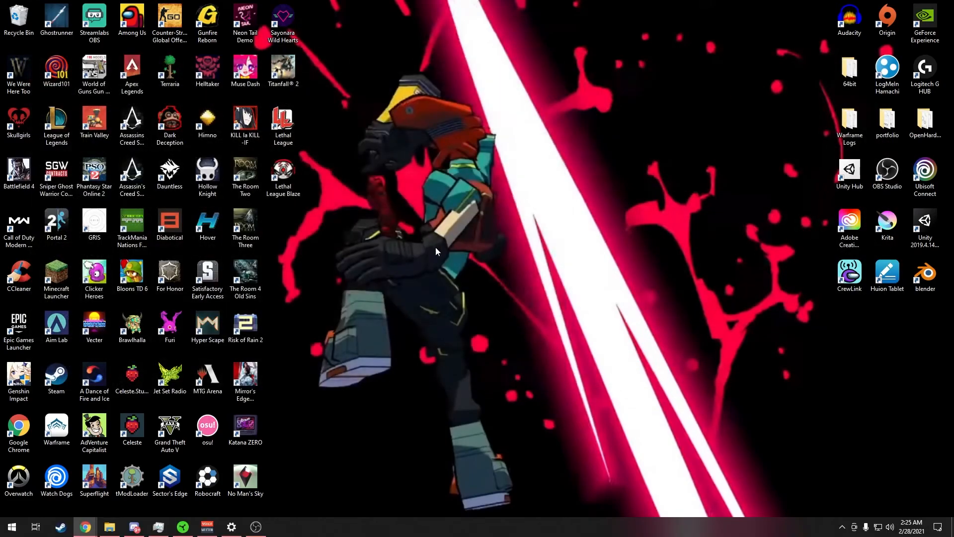
{"action": "double_click", "coordinate": [284, 181]}
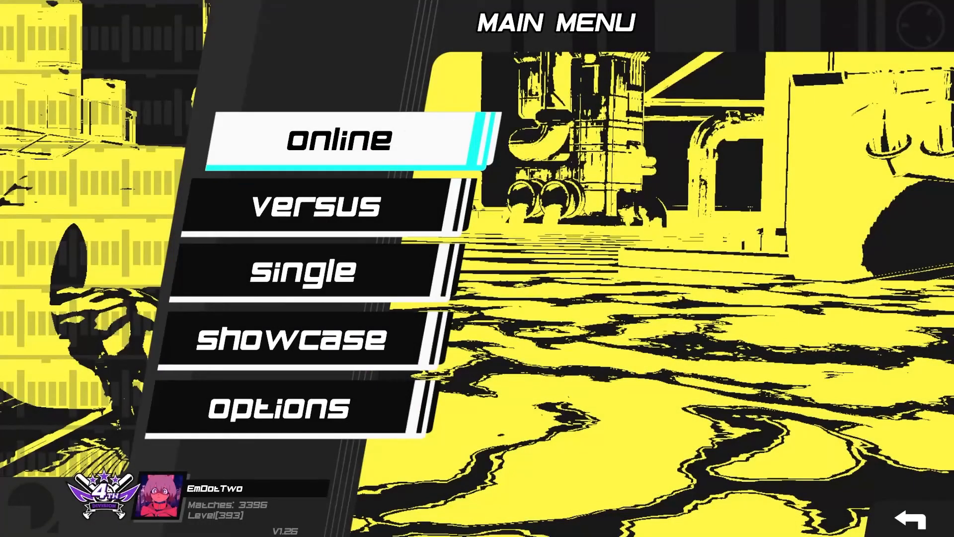
- Enter the single-player training mode and select Candyman on the character screen
{"action": "key", "text": "Down"}
{"action": "key", "text": "Down"}
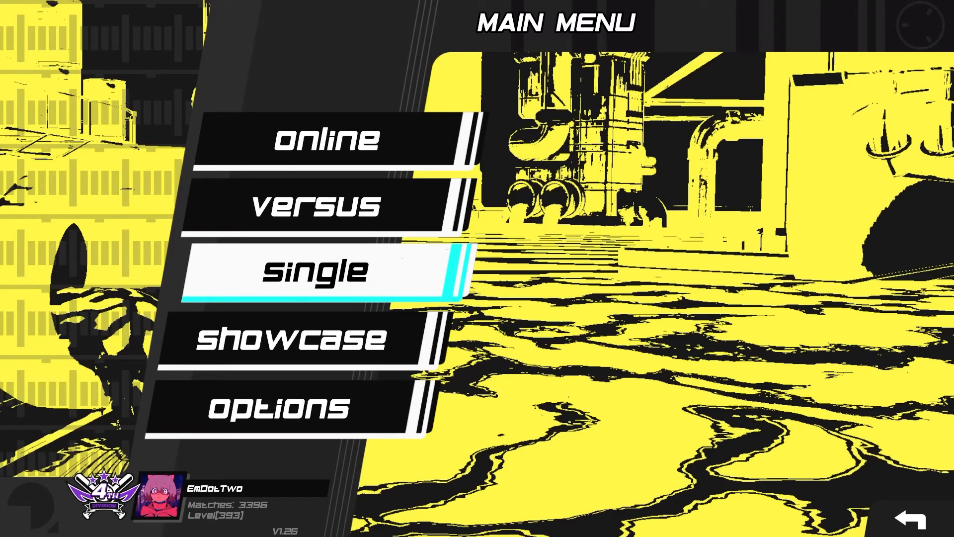
{"action": "key", "text": "Return"}
{"action": "key", "text": "Down"}
{"action": "key", "text": "Down"}
{"action": "key", "text": "Return"}
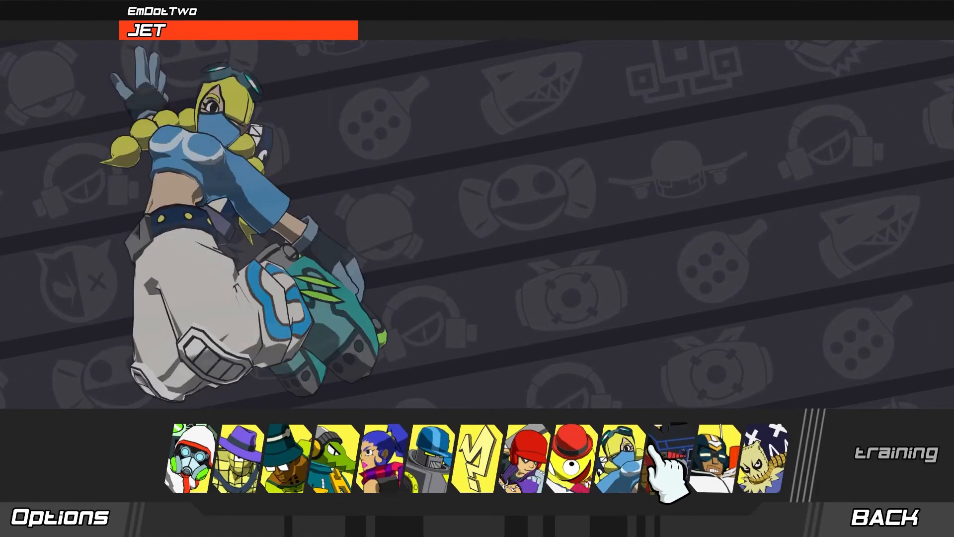
{"action": "left_click", "coordinate": [576, 446]}
{"action": "left_click", "coordinate": [575, 446]}
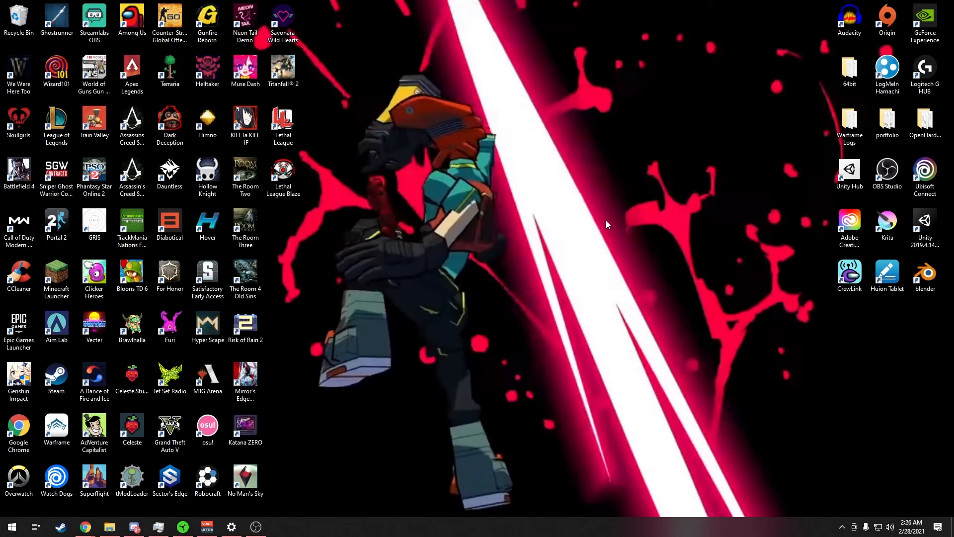
{"action": "left_click", "coordinate": [260, 531]}
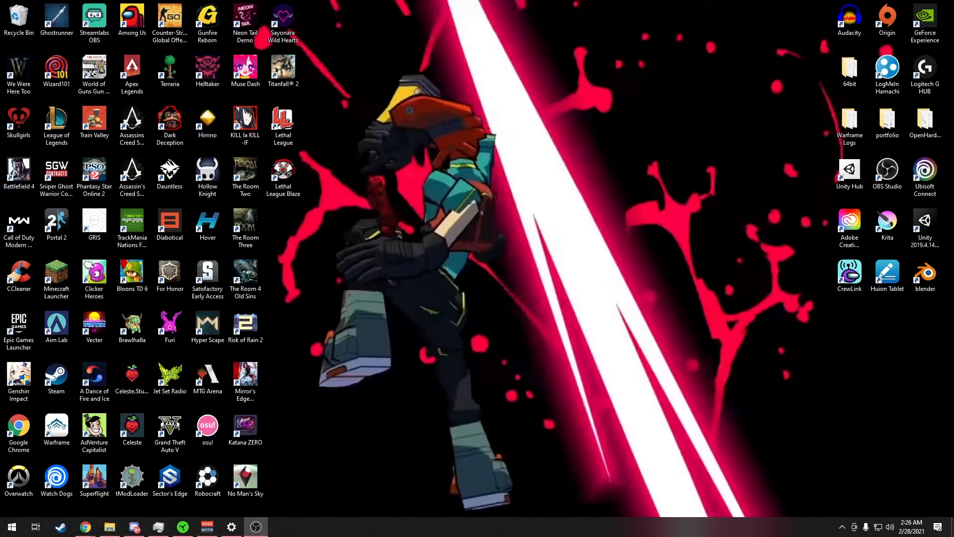